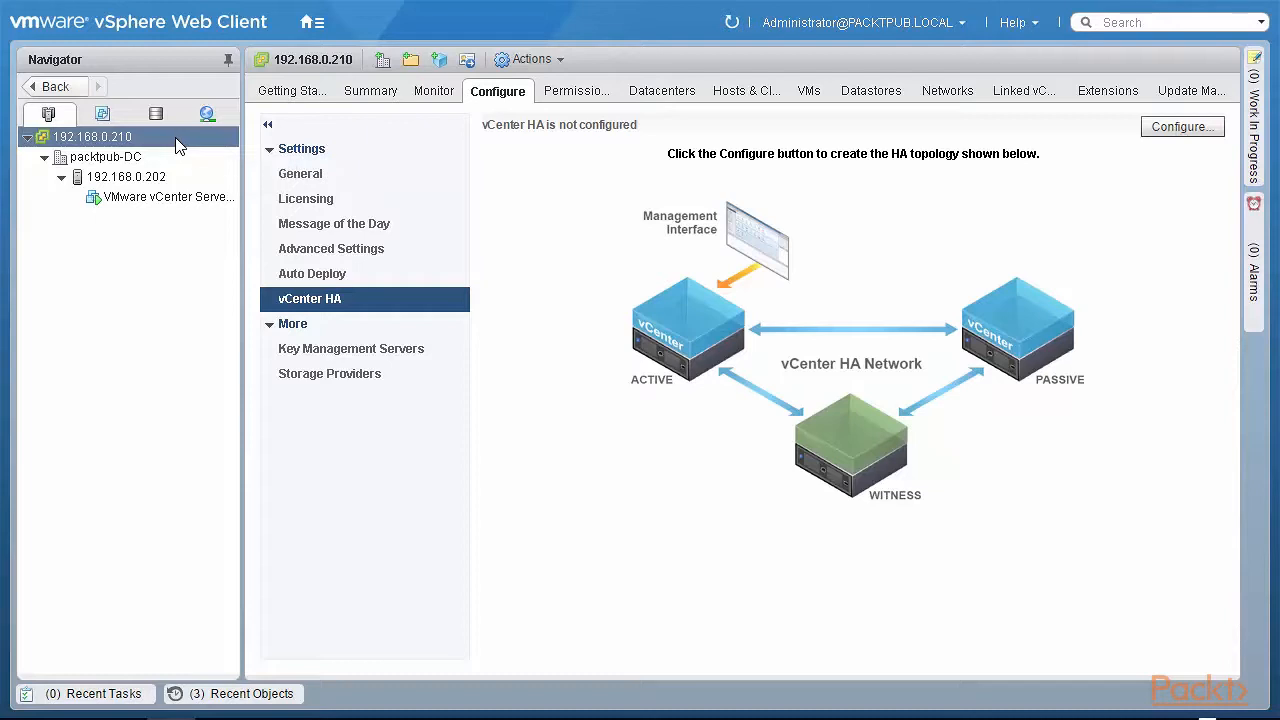
- Select the 192.168.0.210 vCenter server and launch the Configure vCenter HA wizard
click(176, 142)
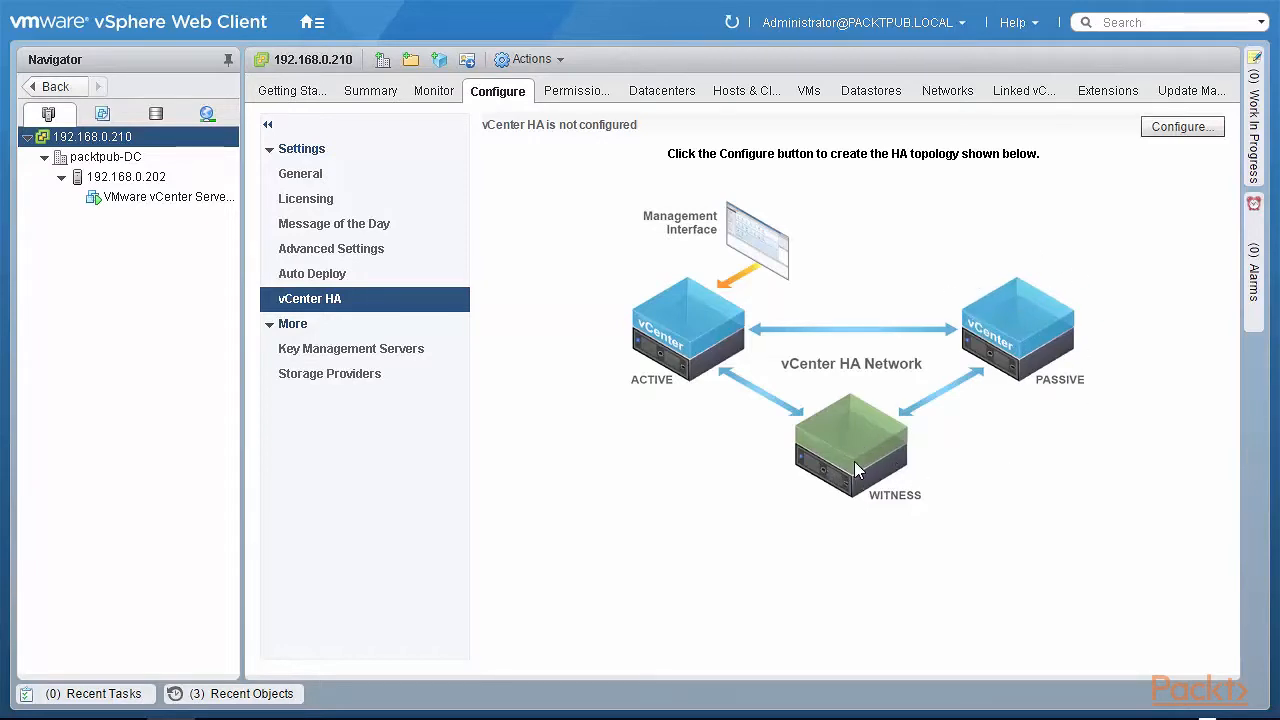
click(1186, 128)
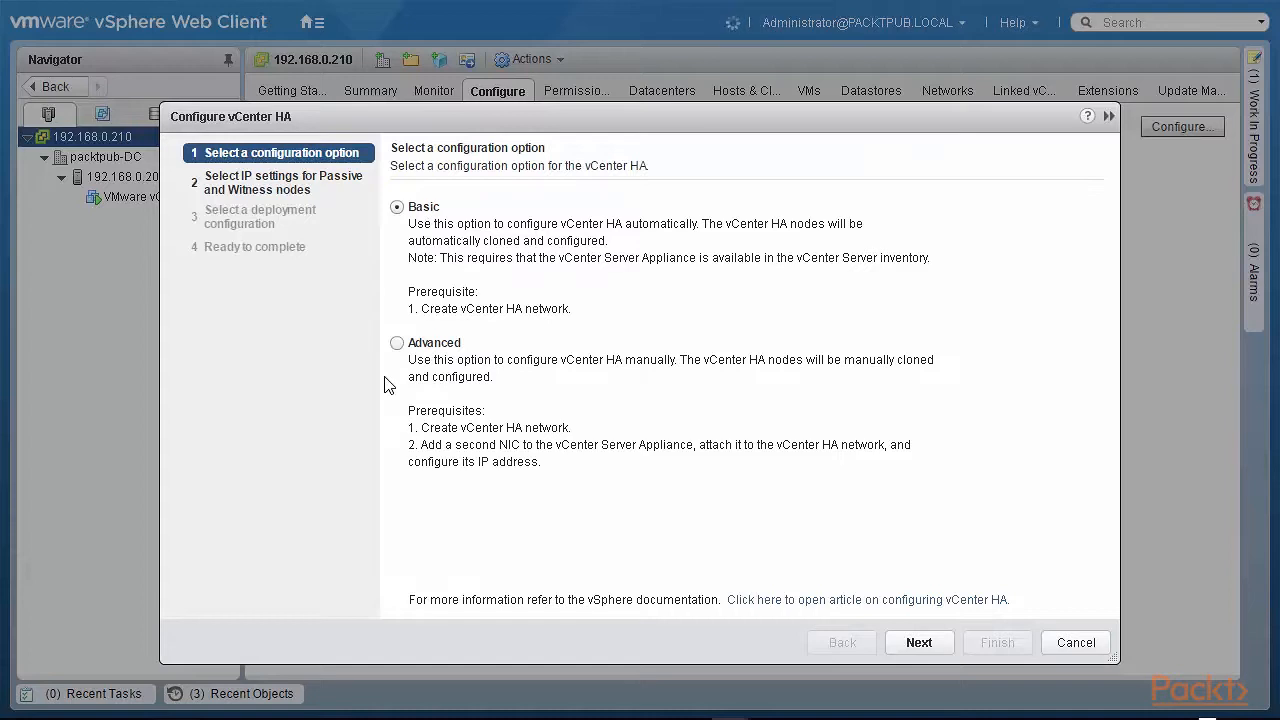
- Keep the Basic configuration option and advance to the Active node HA adapter settings
click(919, 643)
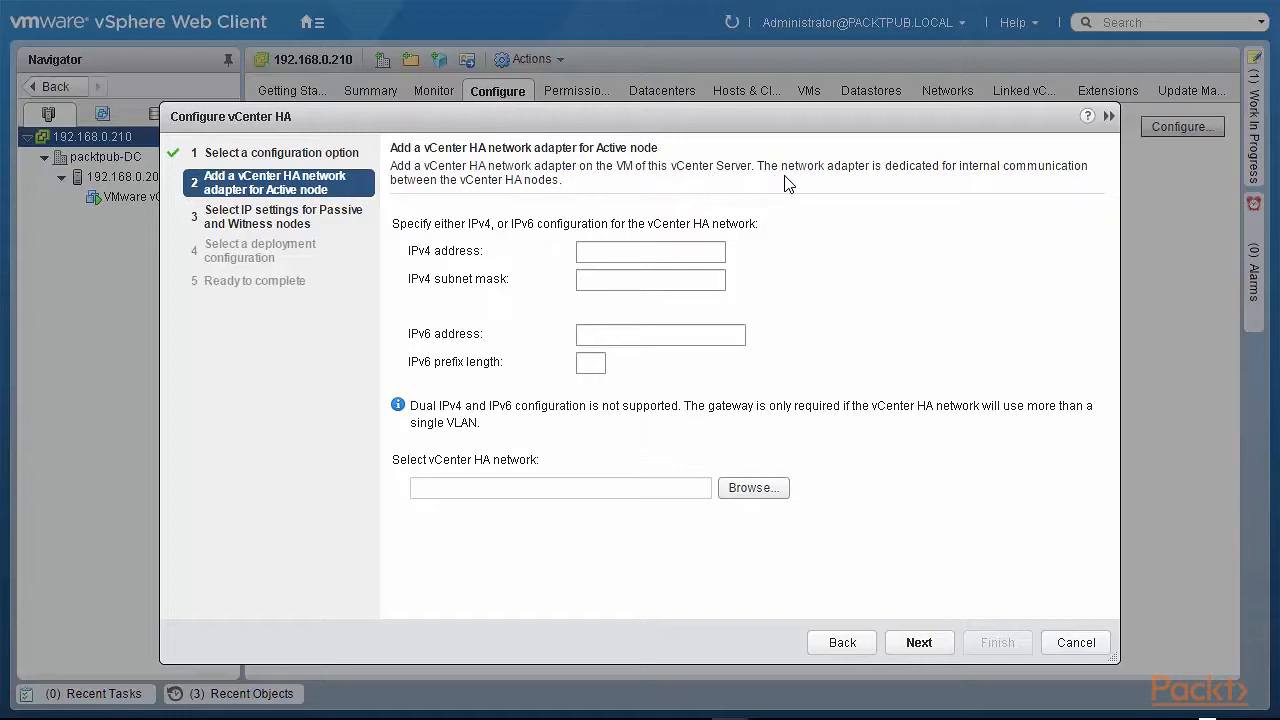
- Give the Active node HA adapter 192.168.1.195 / 255.255.255.0 on VM Network
click(645, 251)
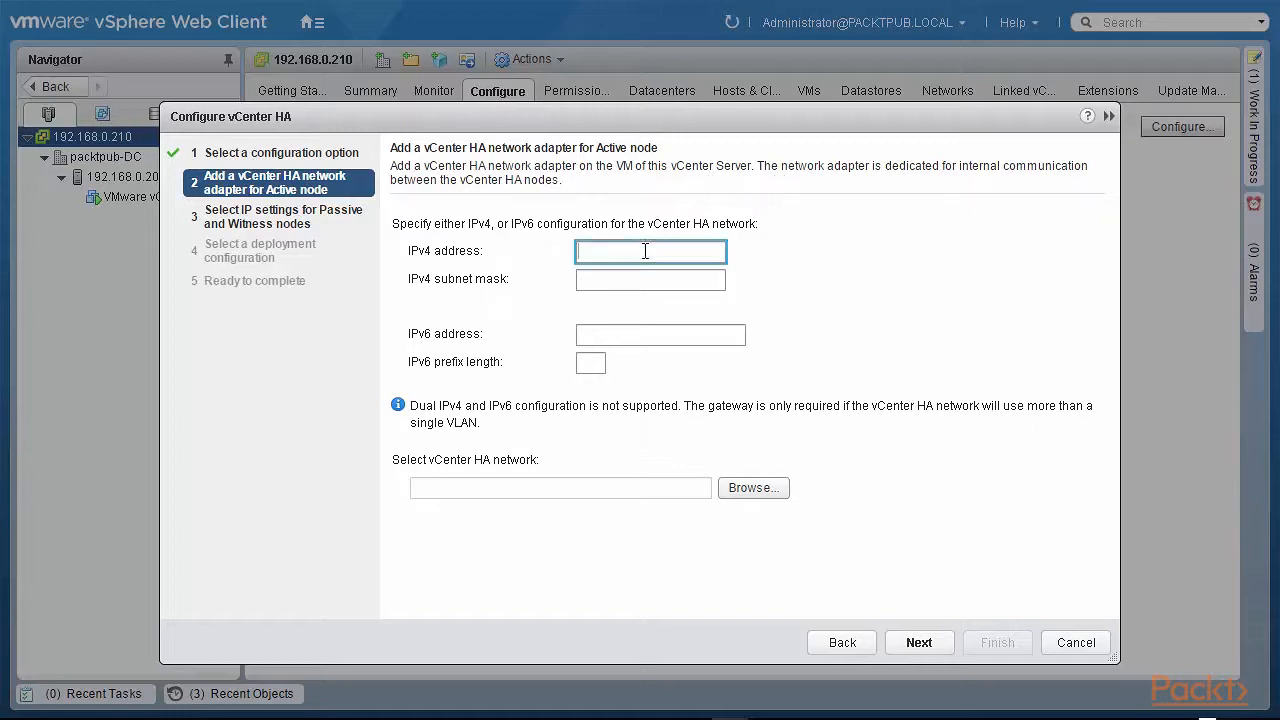
text(192.)
text(168)
text(.1)
text(.10)
text(5)
click(638, 281)
text(255.255.255.0)
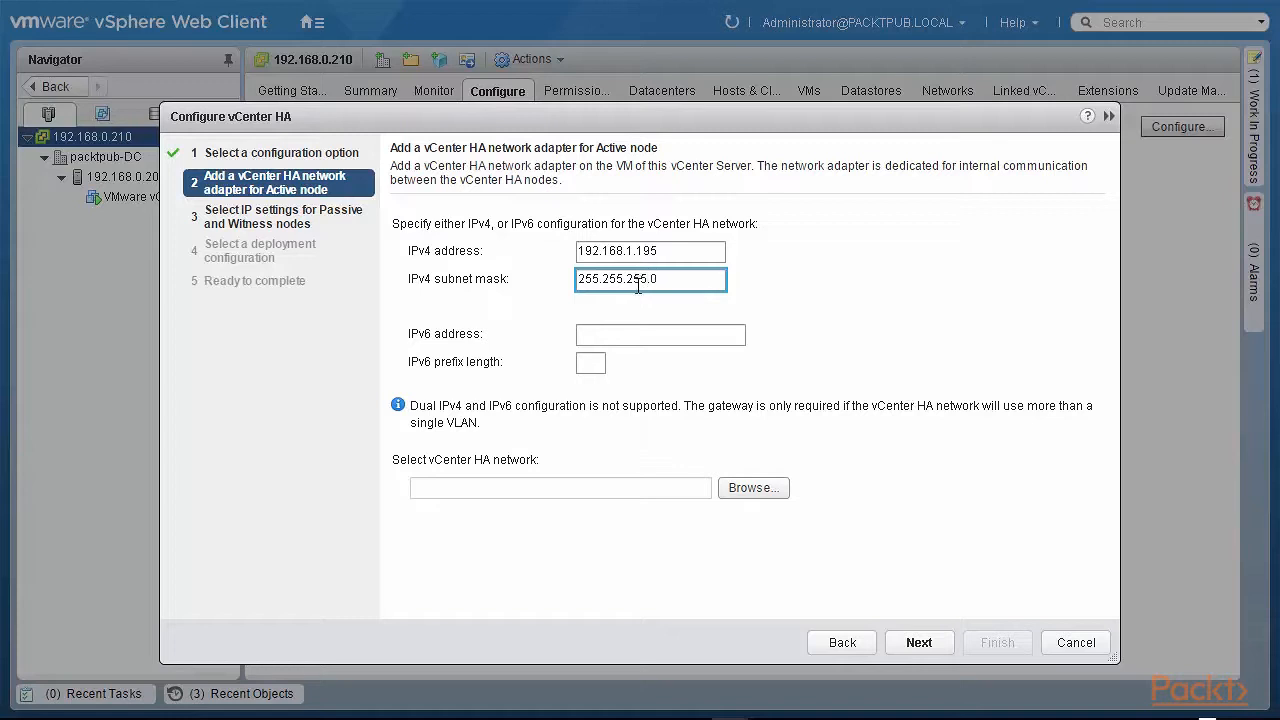
click(754, 496)
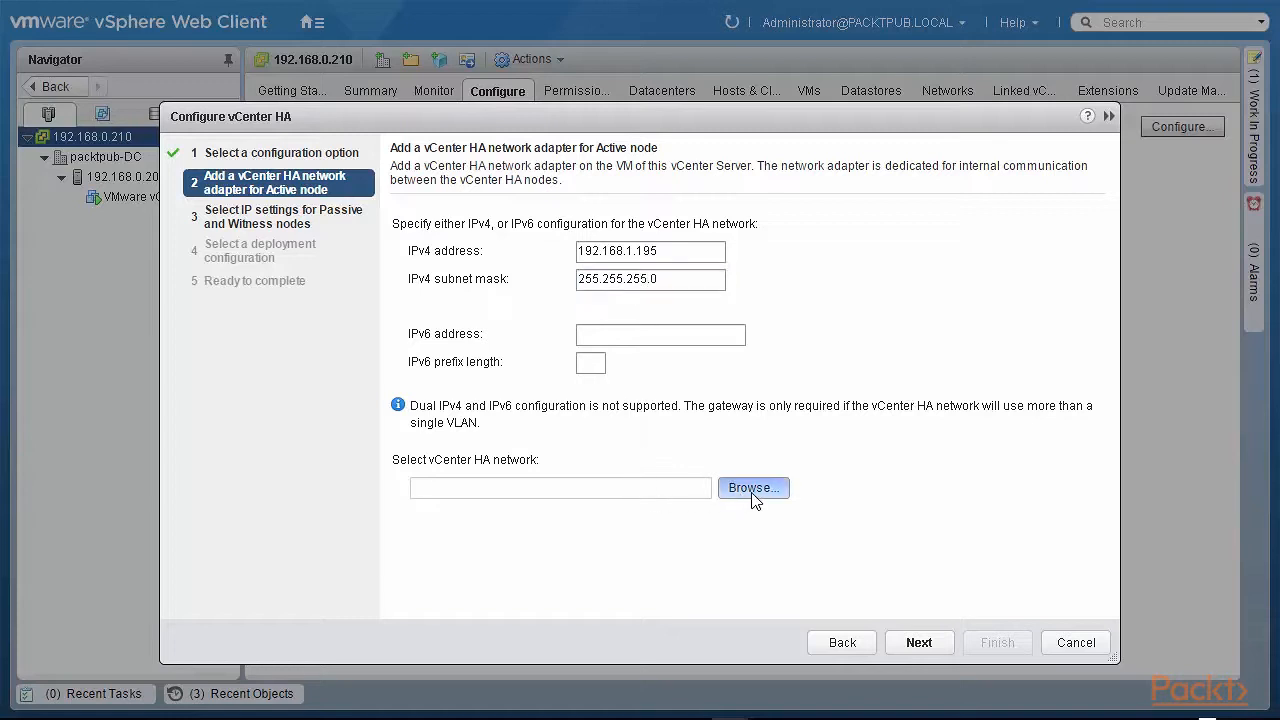
click(334, 200)
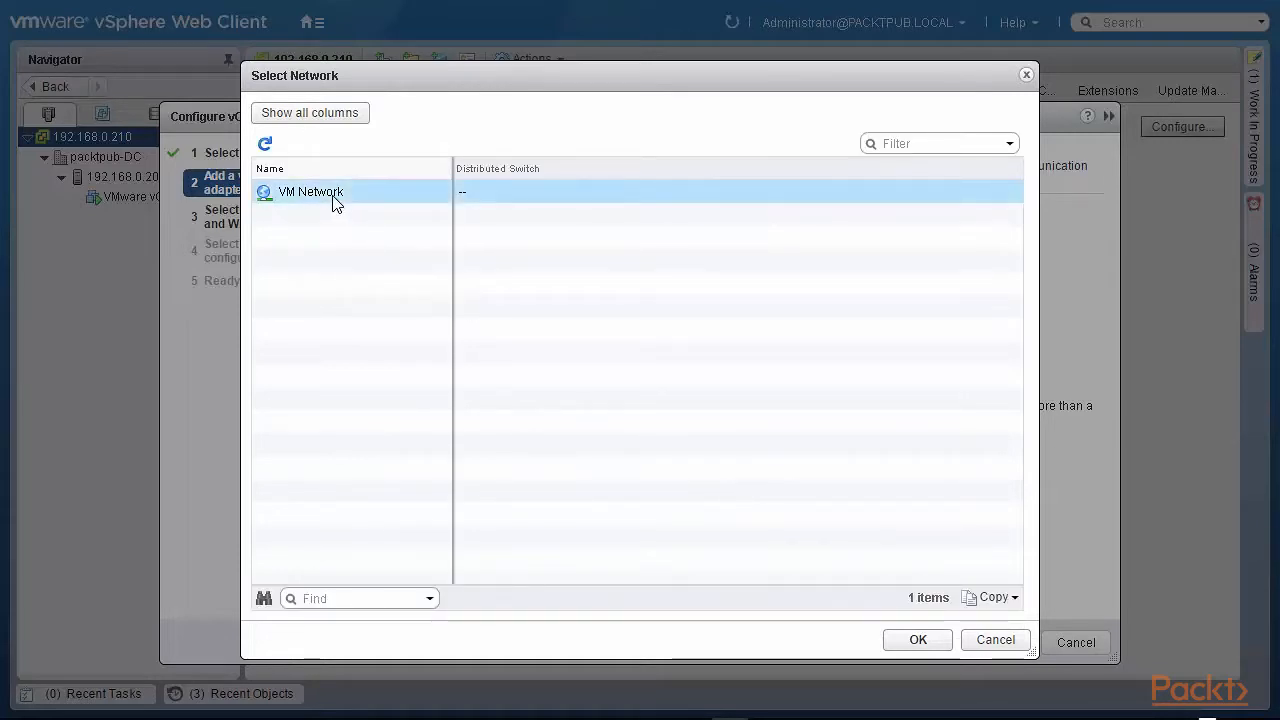
click(920, 640)
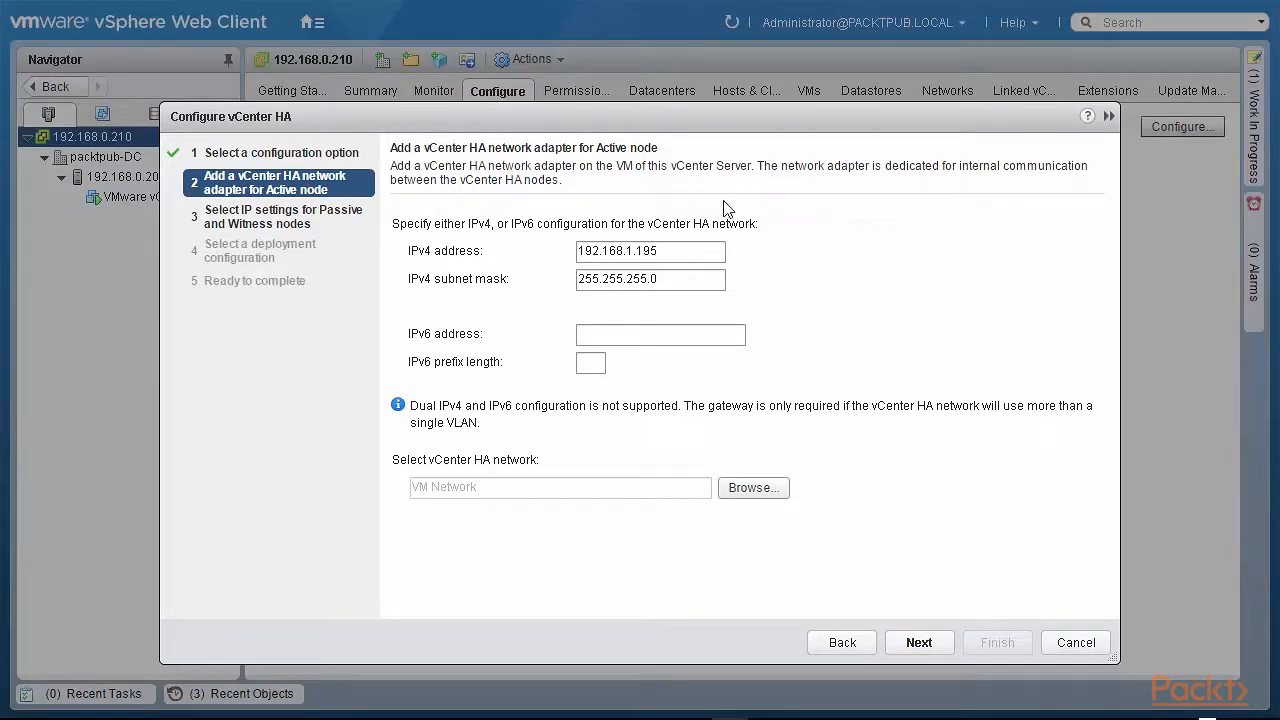
click(918, 643)
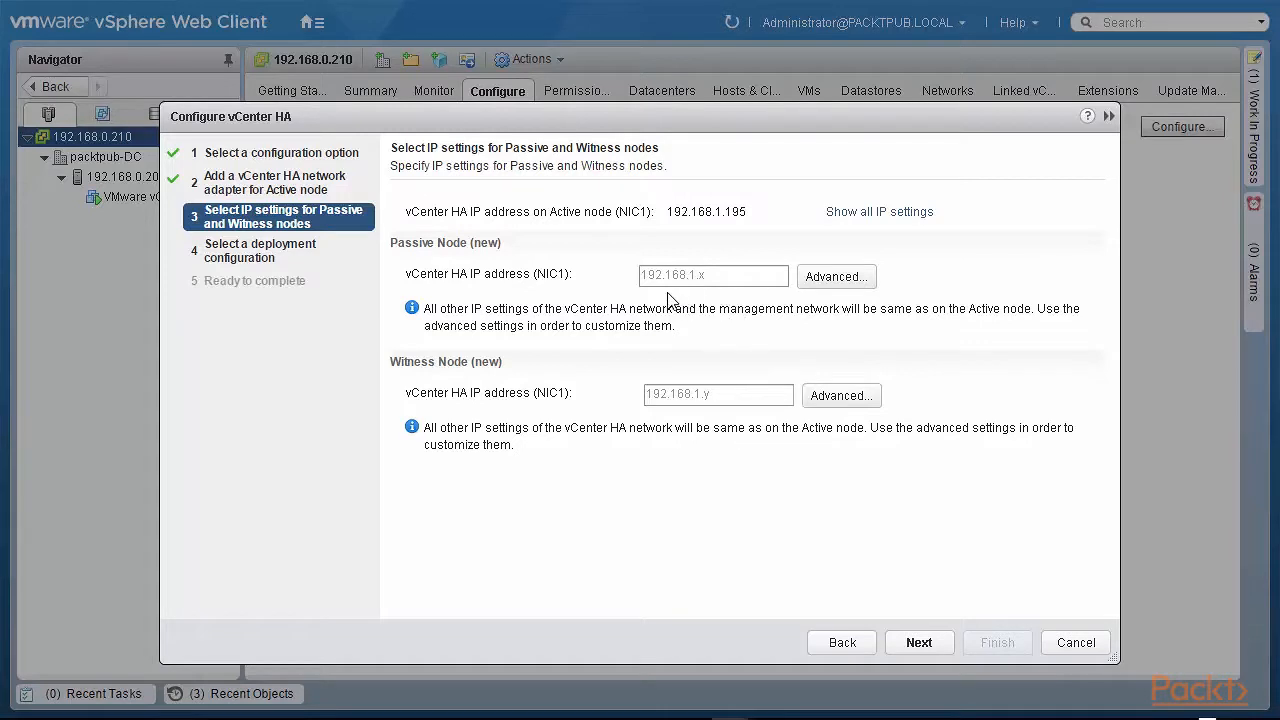
- Enter Passive node HA IP 192.168.1.196 and Witness node HA IP 192.168.1.197
click(716, 275)
text(192.168)
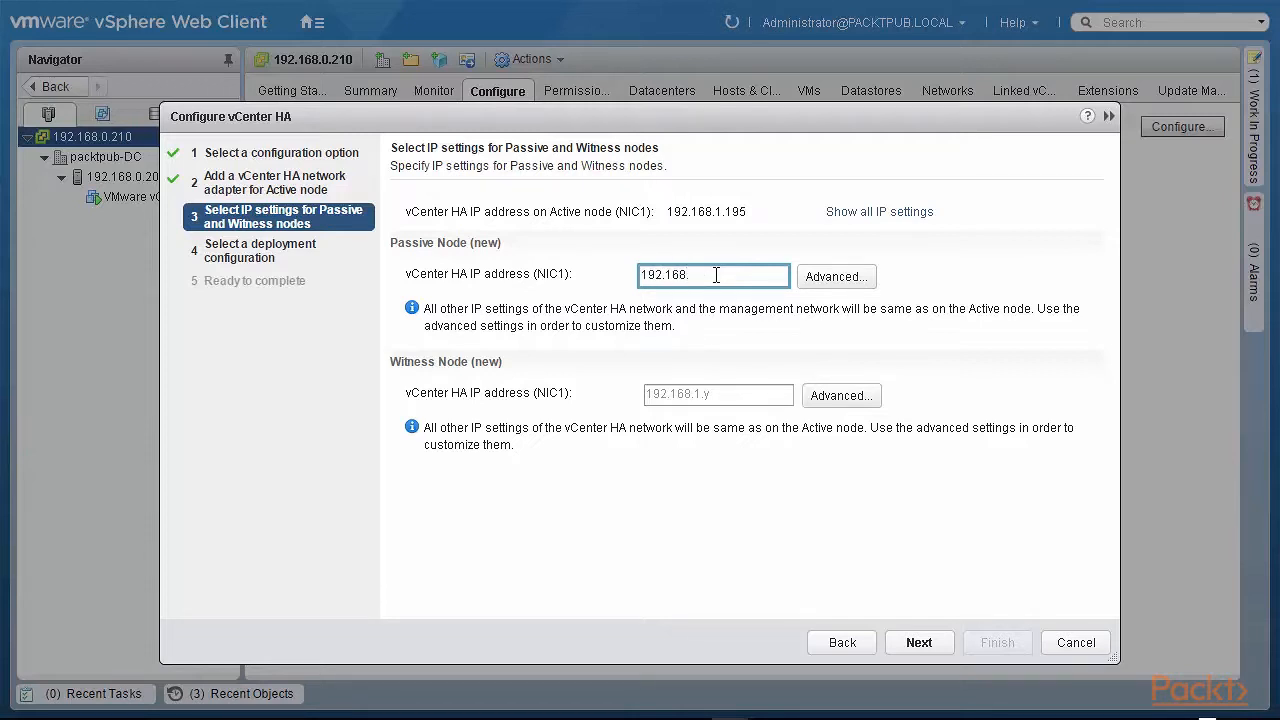
text(.1.196)
click(718, 396)
text(192.16)
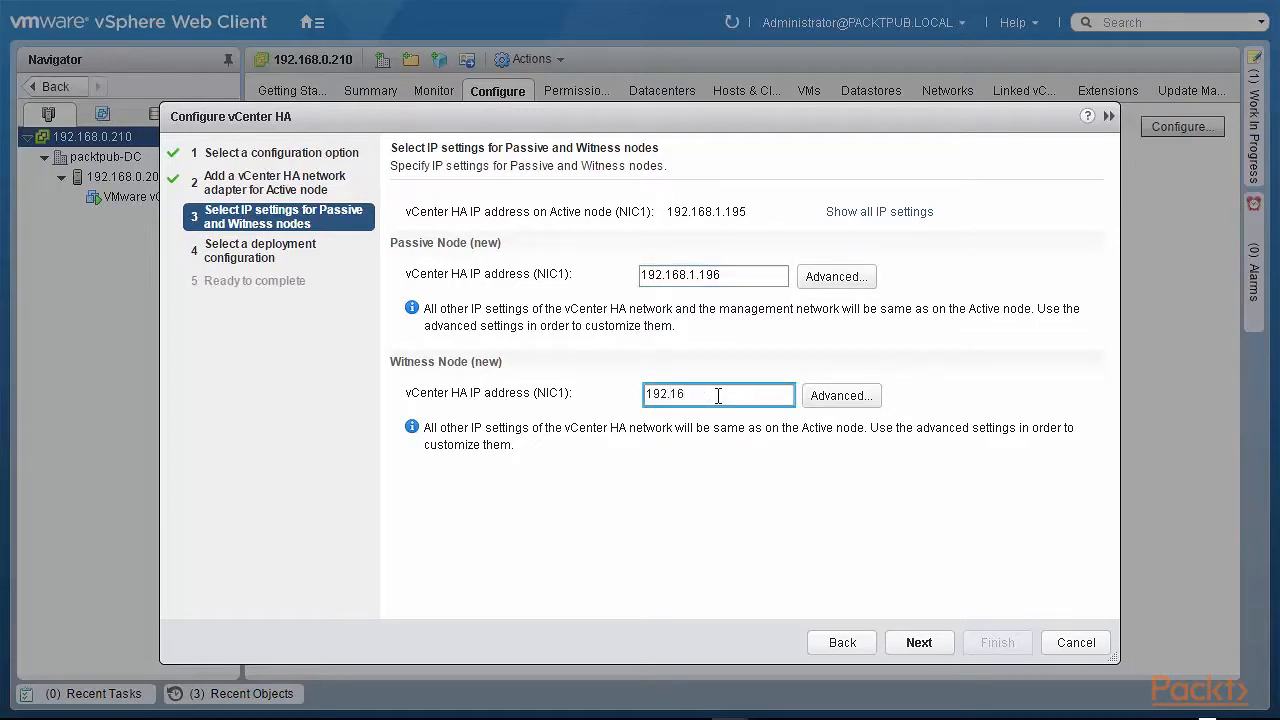
text(8.1.197)
- Accept the deployment configuration, review the summary, and finish the vCenter HA wizard
click(910, 646)
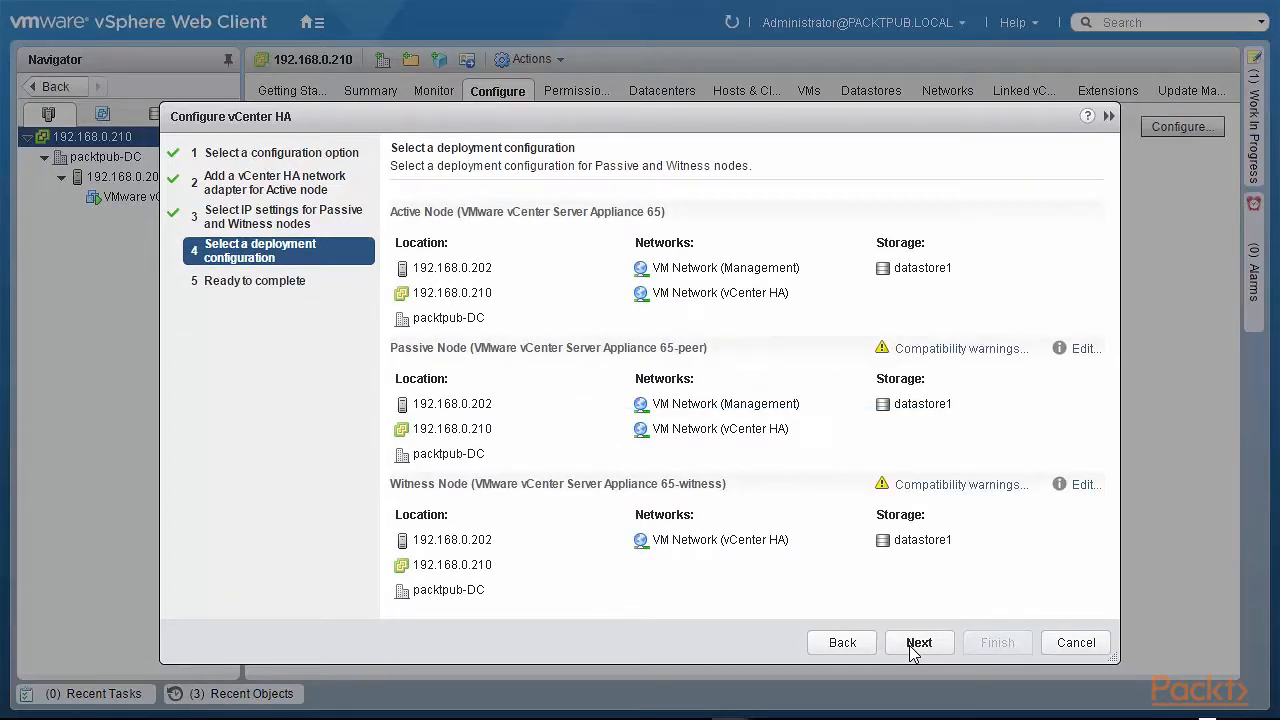
click(913, 645)
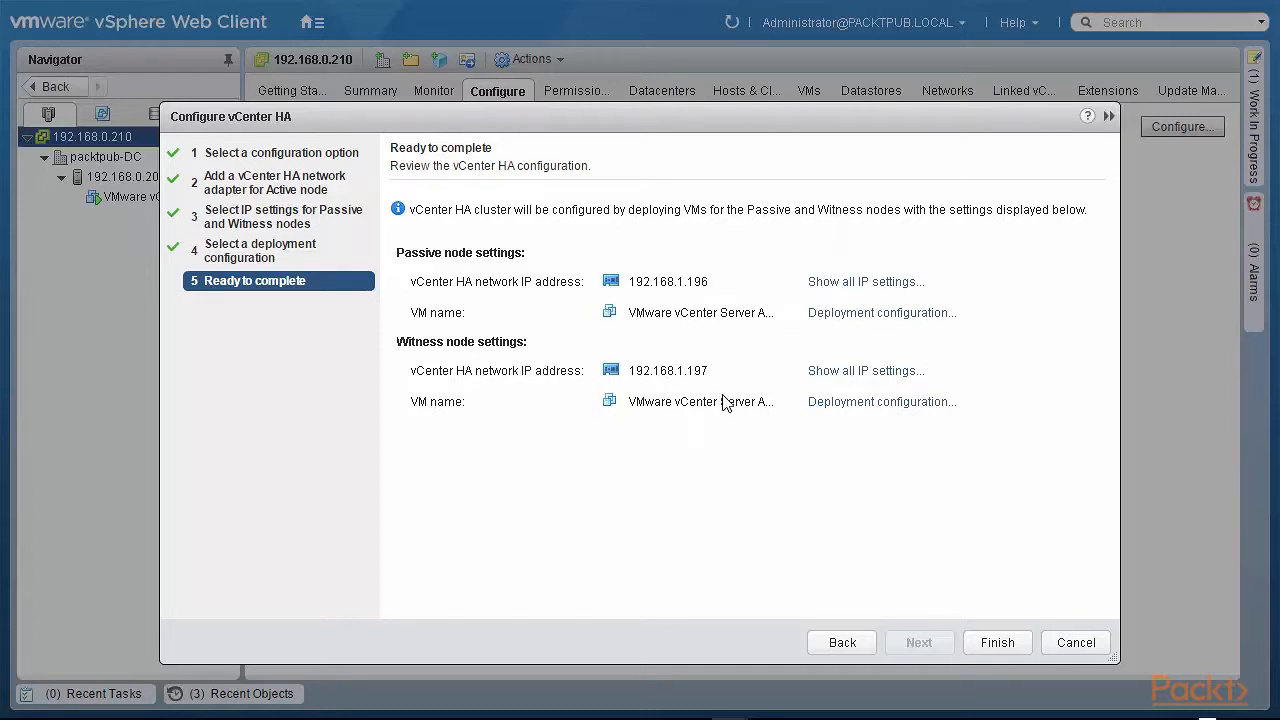
click(996, 643)
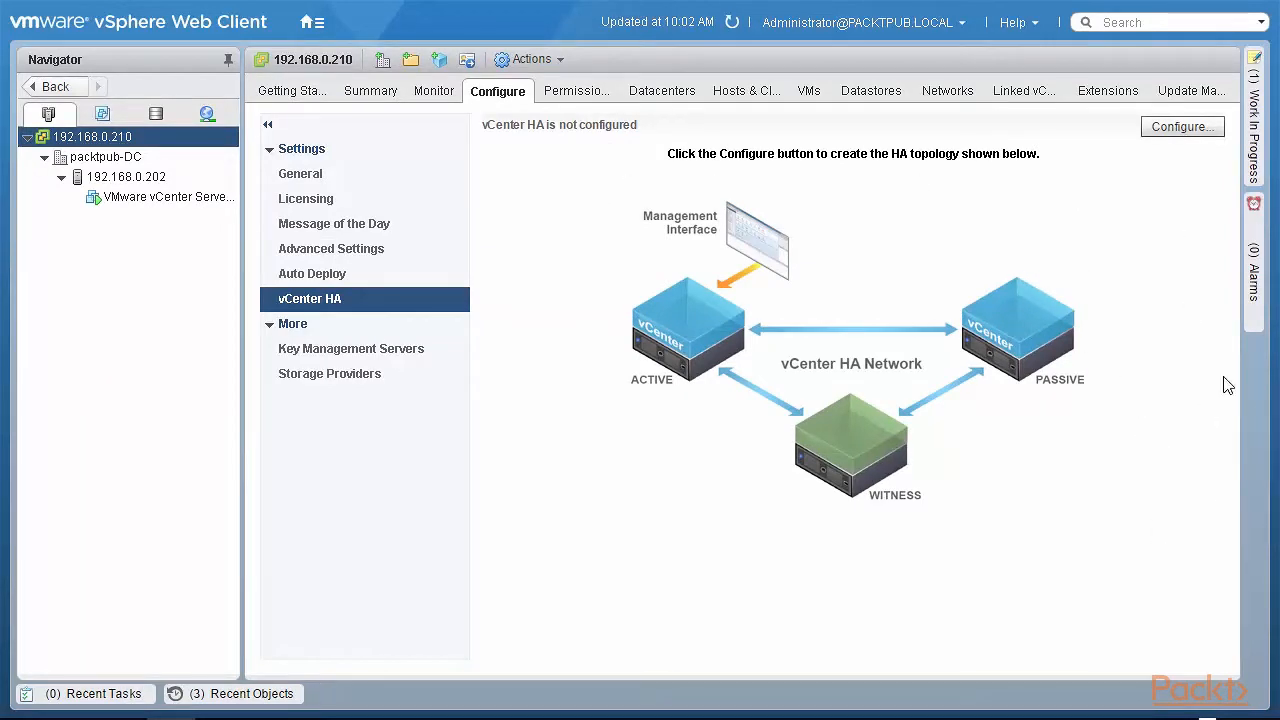
- Check Work In Progress and reopen the pending Configure vCenter HA task
click(1252, 133)
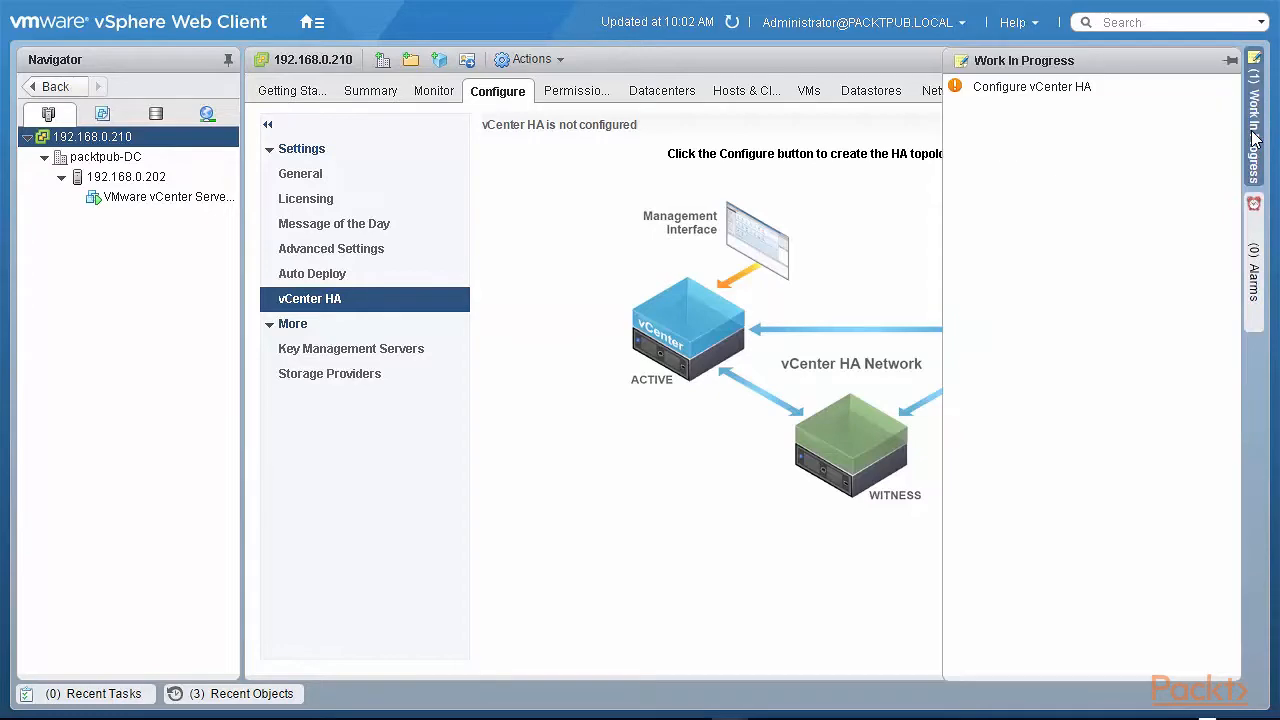
click(1041, 89)
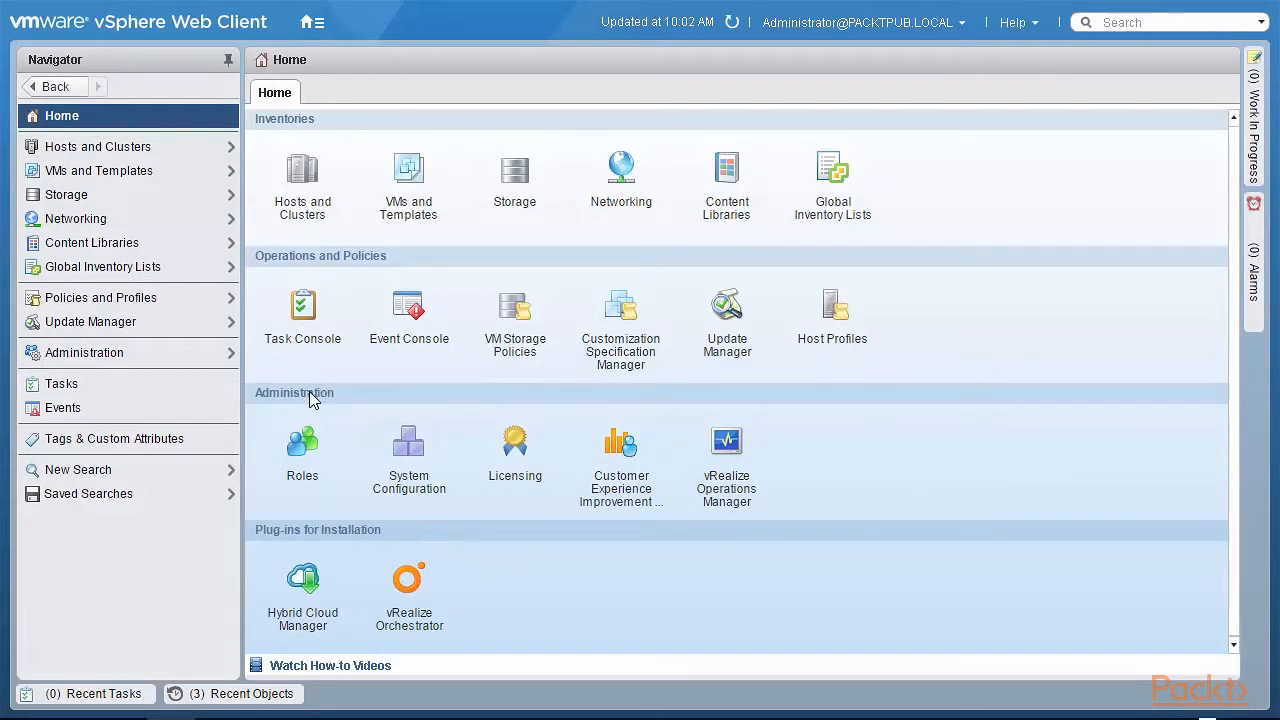
- Enable SSH login and the bash shell on node 192.168.0.210
click(411, 462)
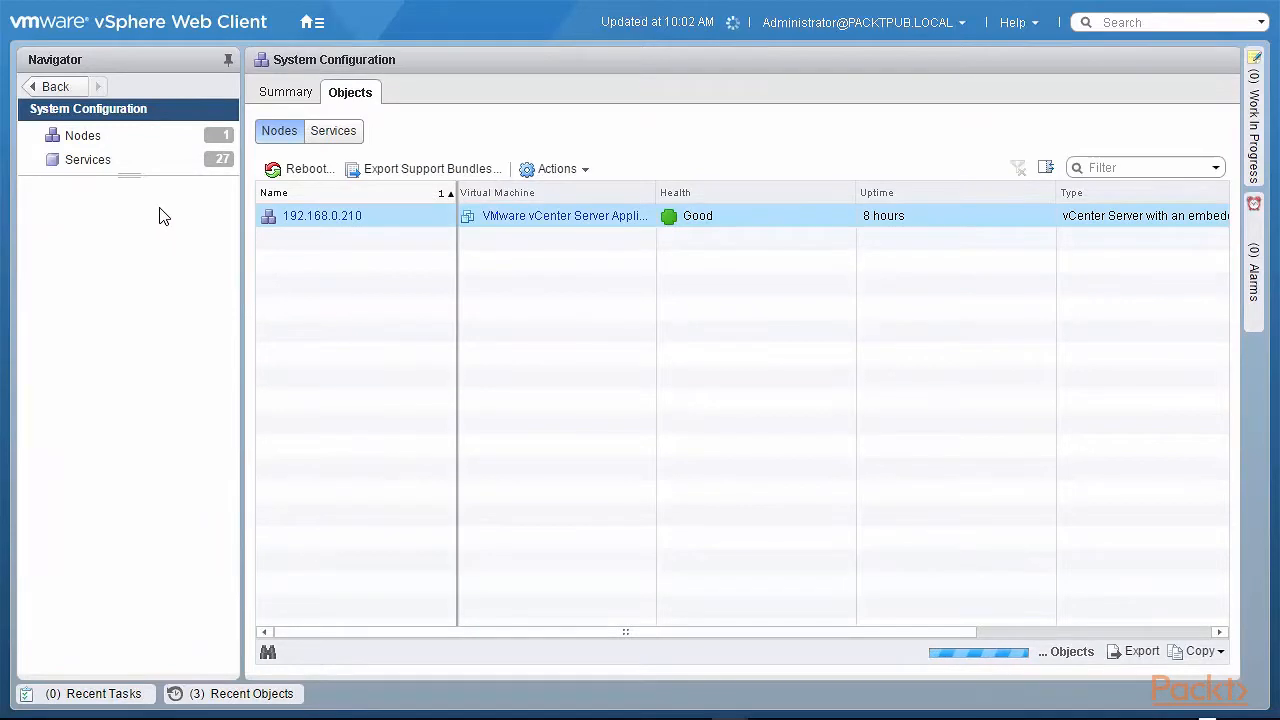
click(450, 218)
click(557, 170)
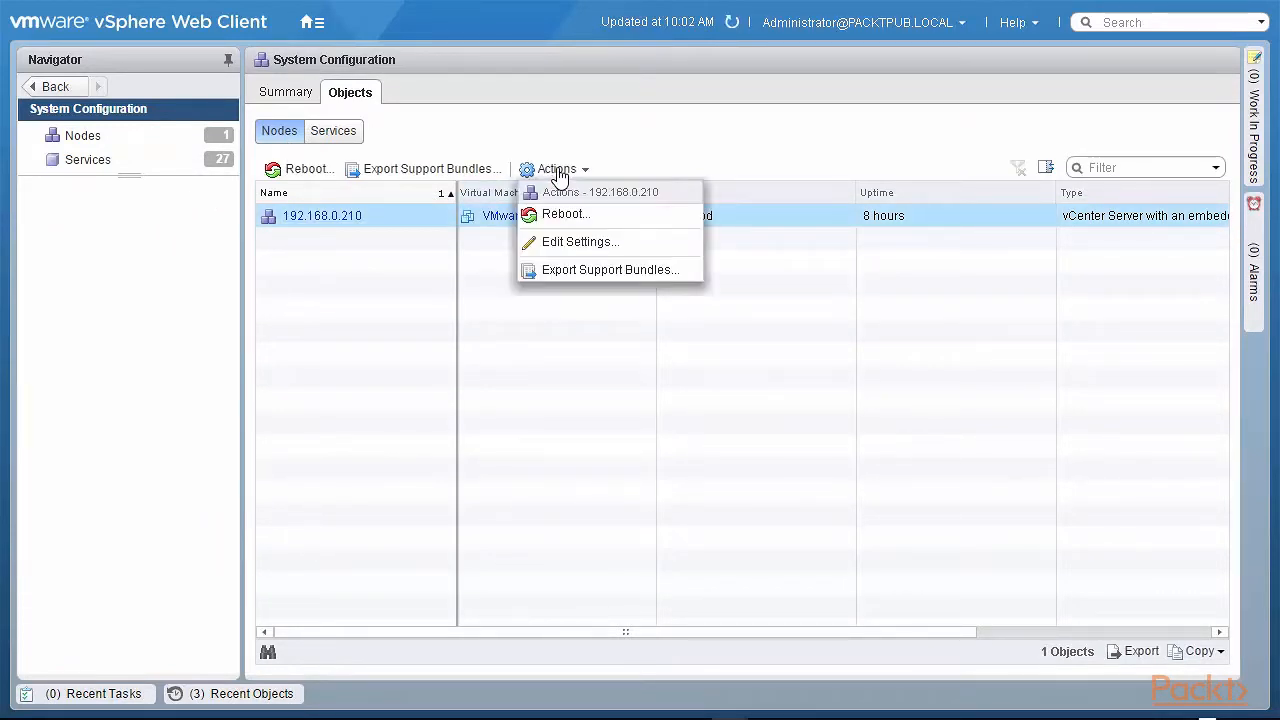
click(548, 242)
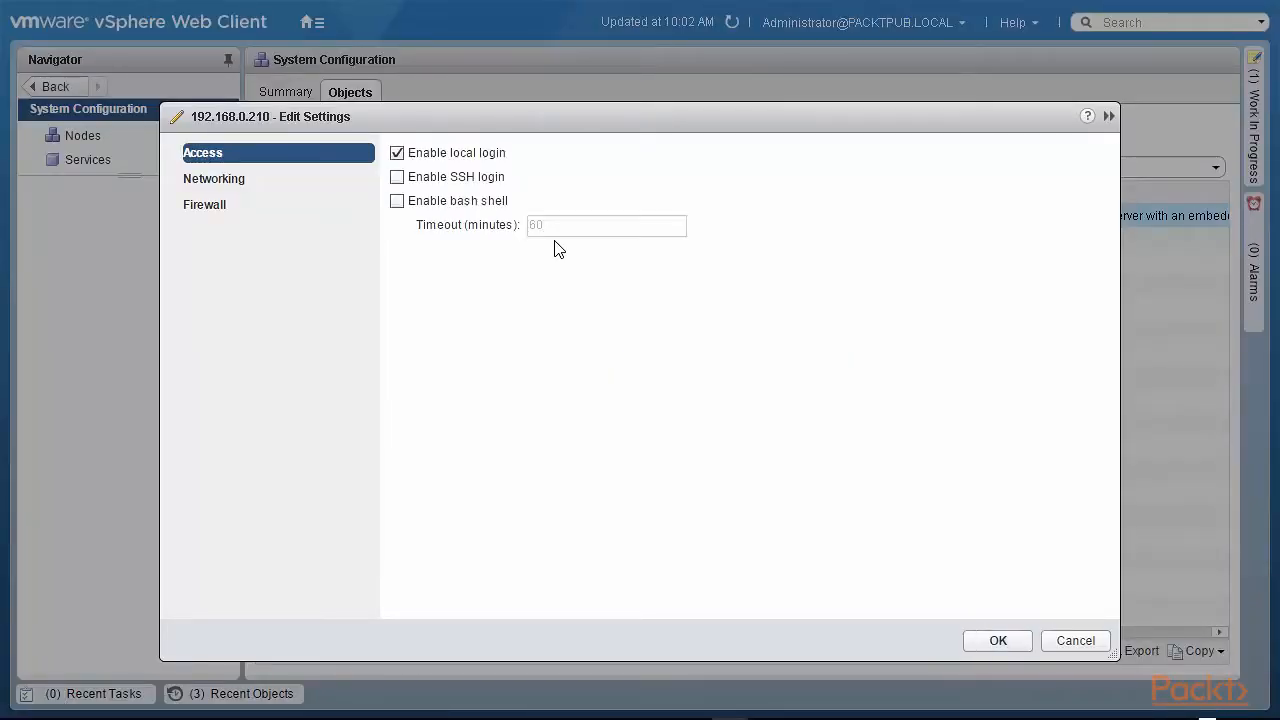
click(397, 177)
click(397, 202)
click(999, 646)
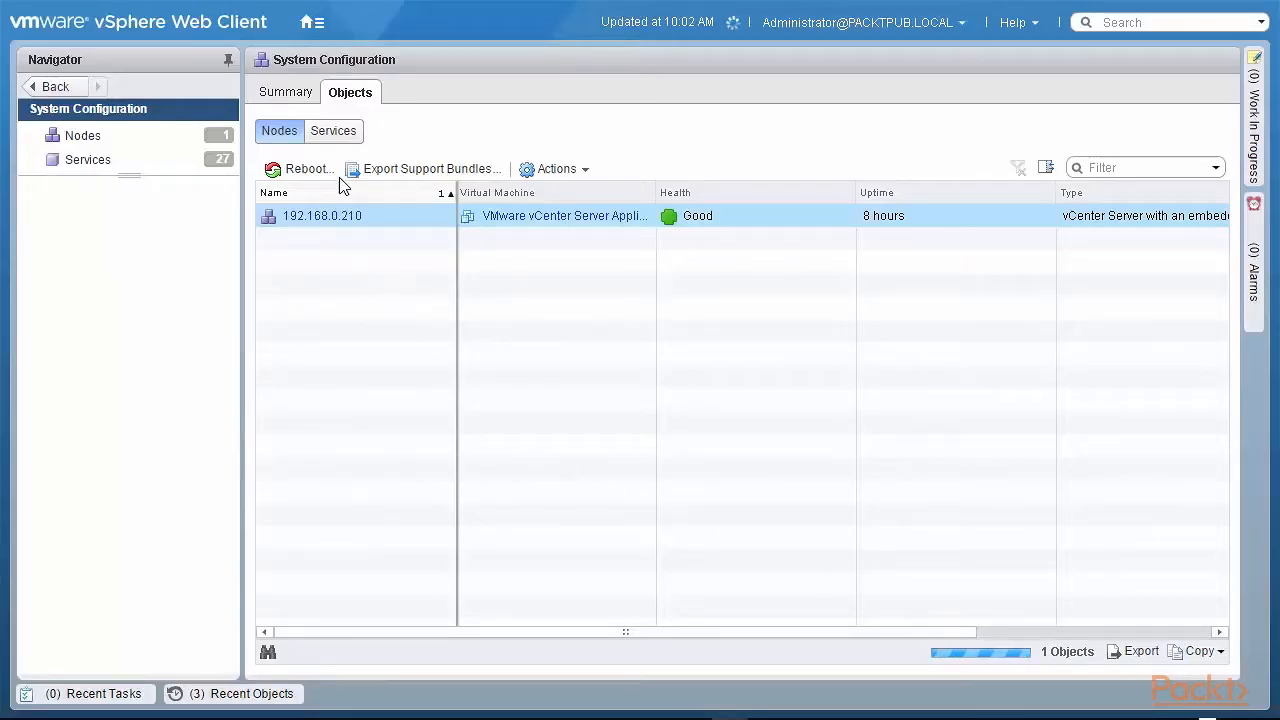
click(315, 27)
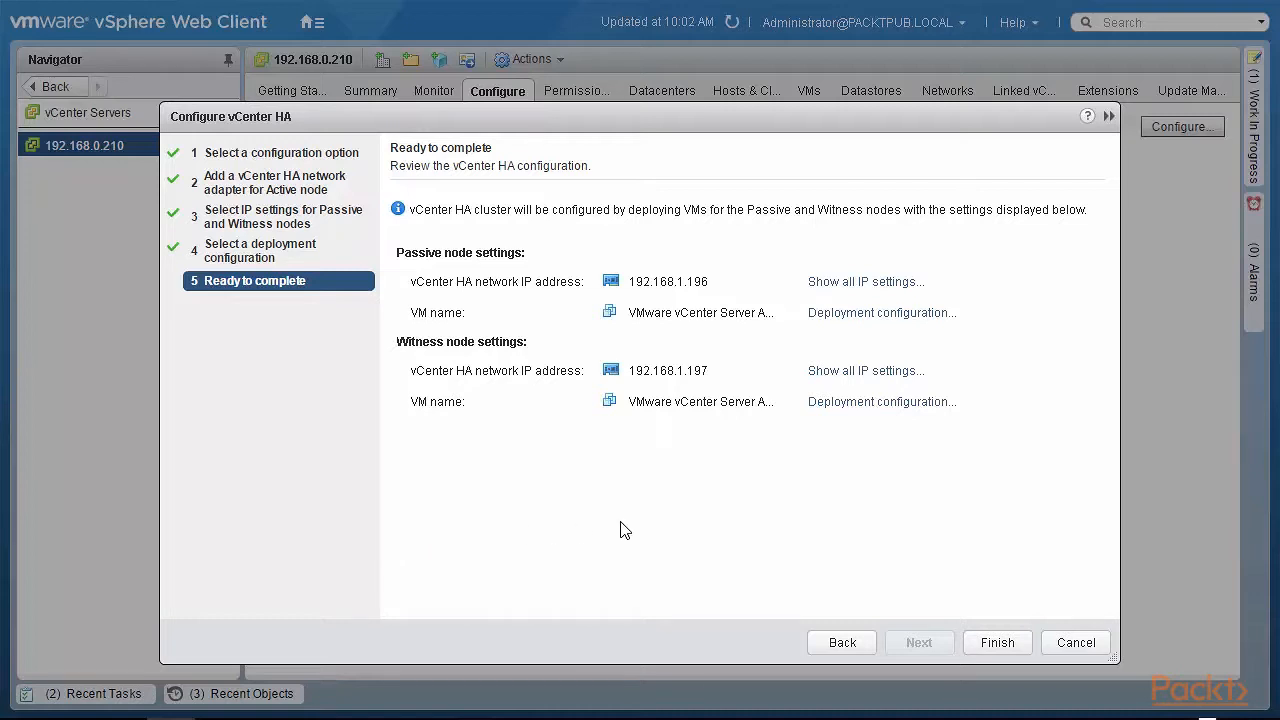
- Finish the wizard to deploy the vCenter HA cluster and watch progress in Recent Tasks
click(996, 645)
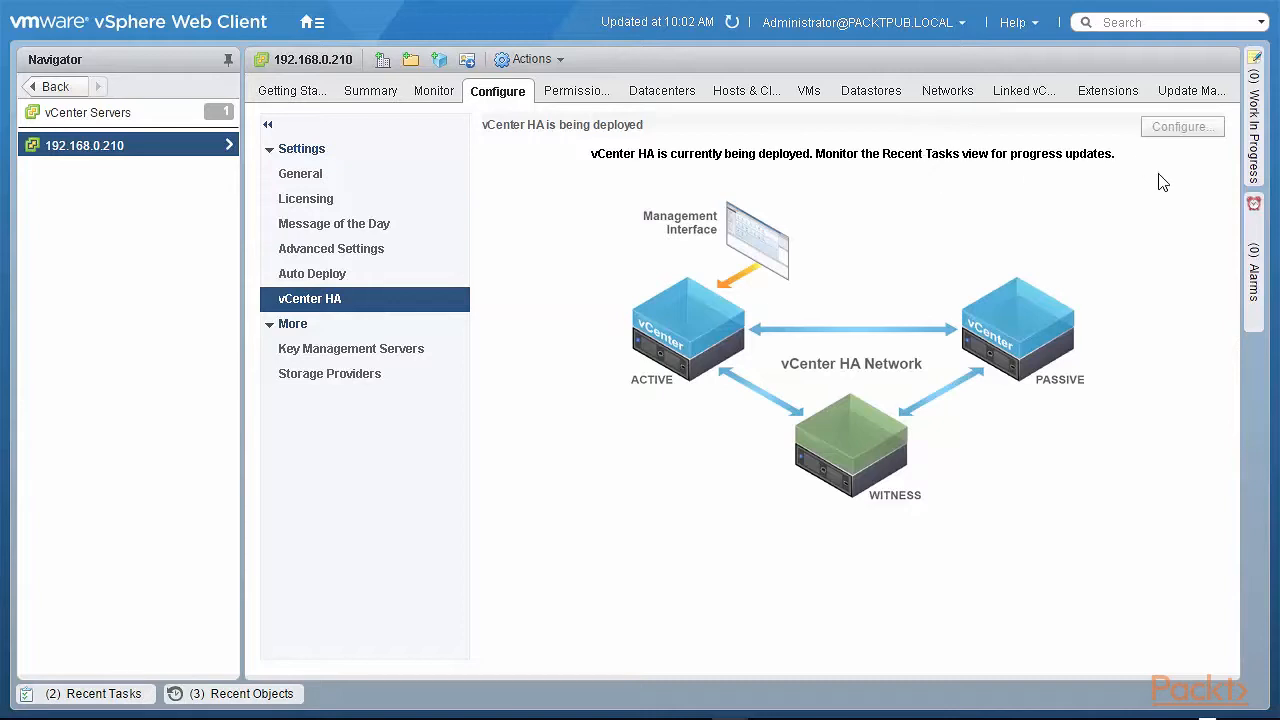
click(1256, 130)
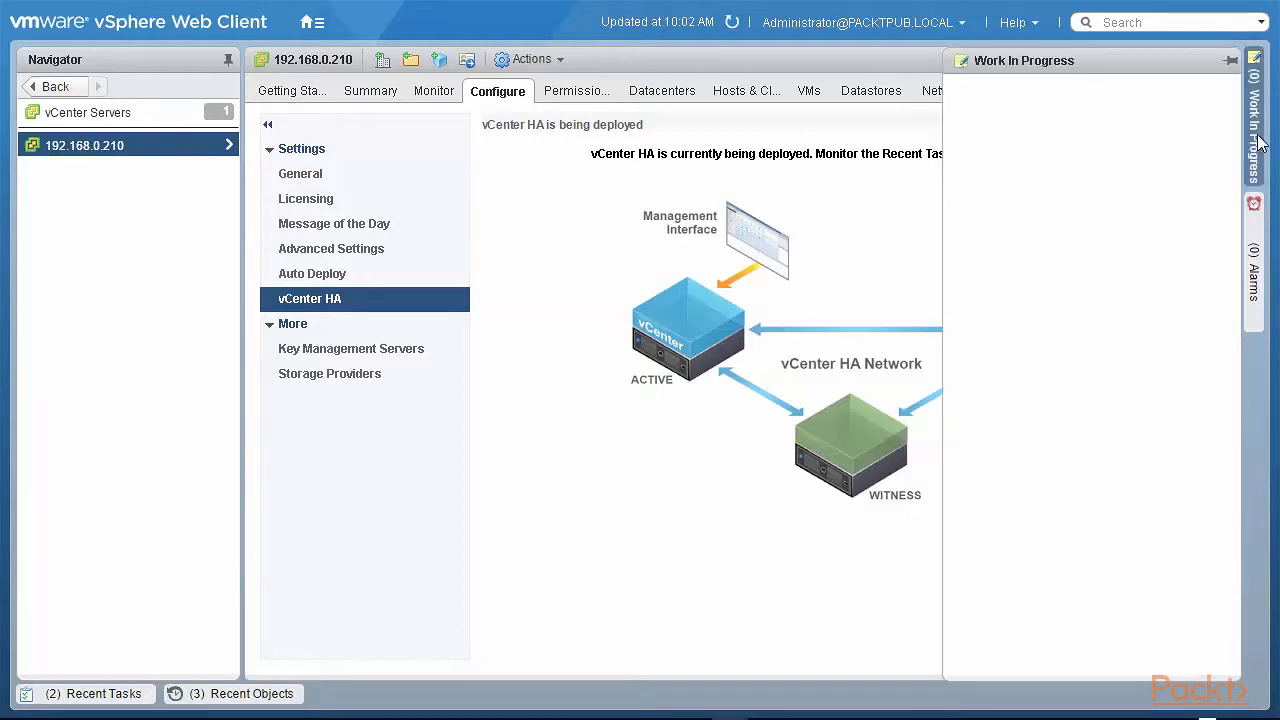
click(110, 703)
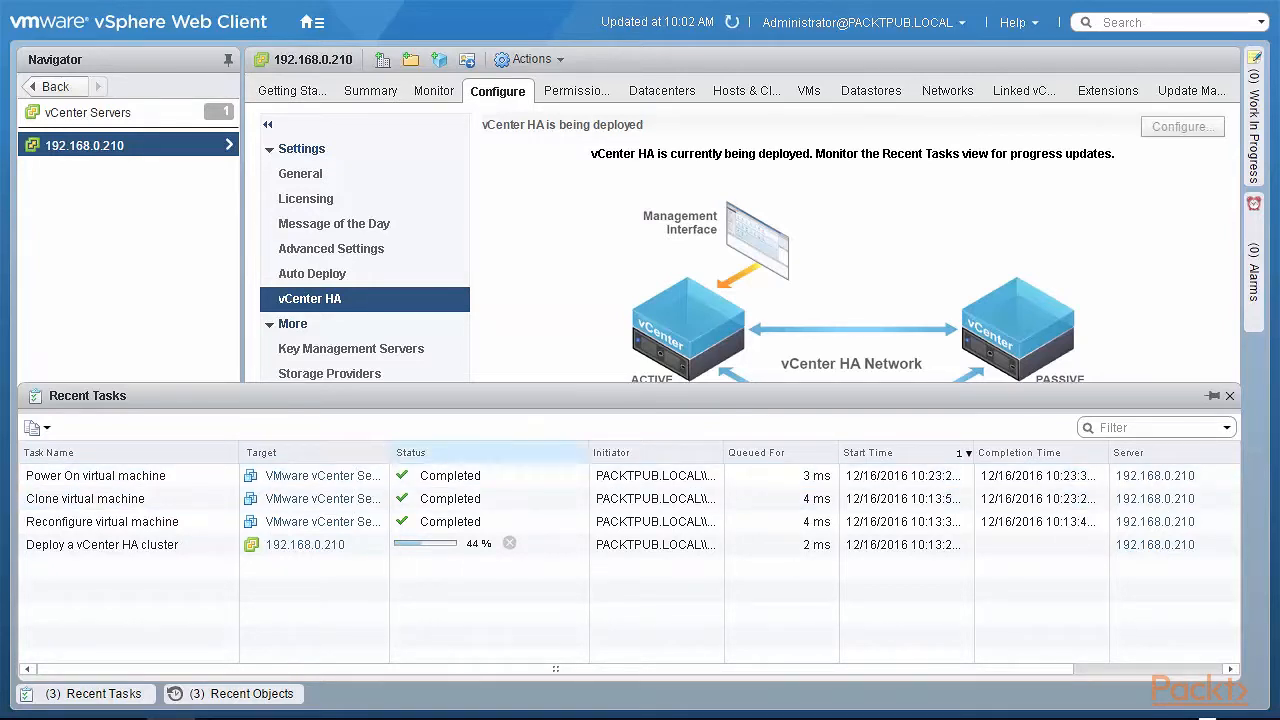
- Widen the Recent Tasks Target column while the Deploy a vCenter HA cluster task completes
drag(390, 452, 512, 454)
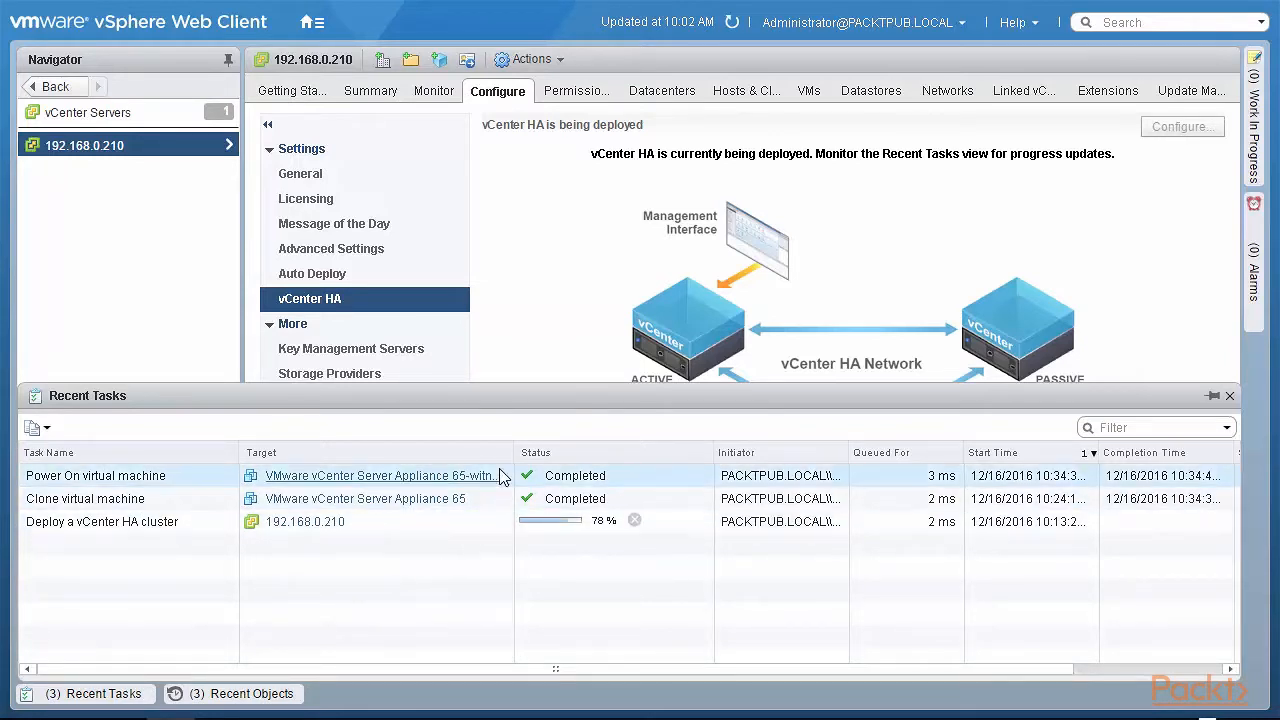
drag(513, 445, 570, 451)
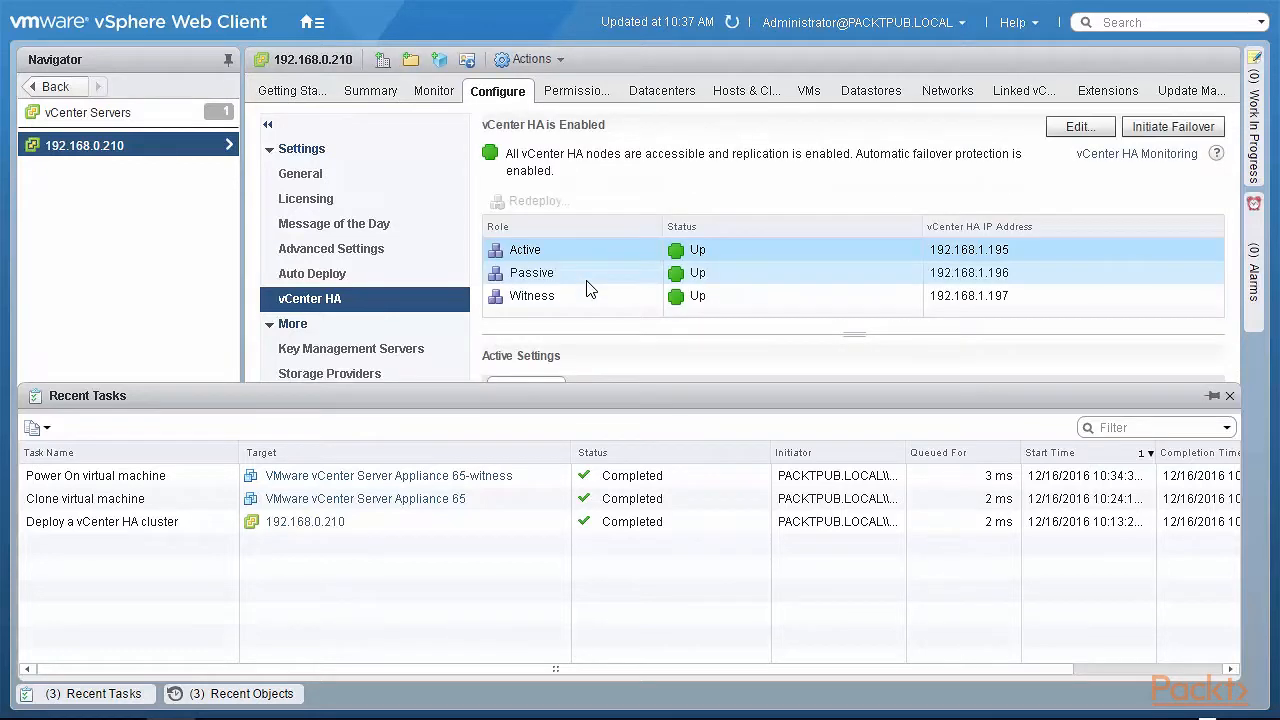
- Show the Active node's settings and highlight that all nodes are accessible with failover protection enabled
click(590, 246)
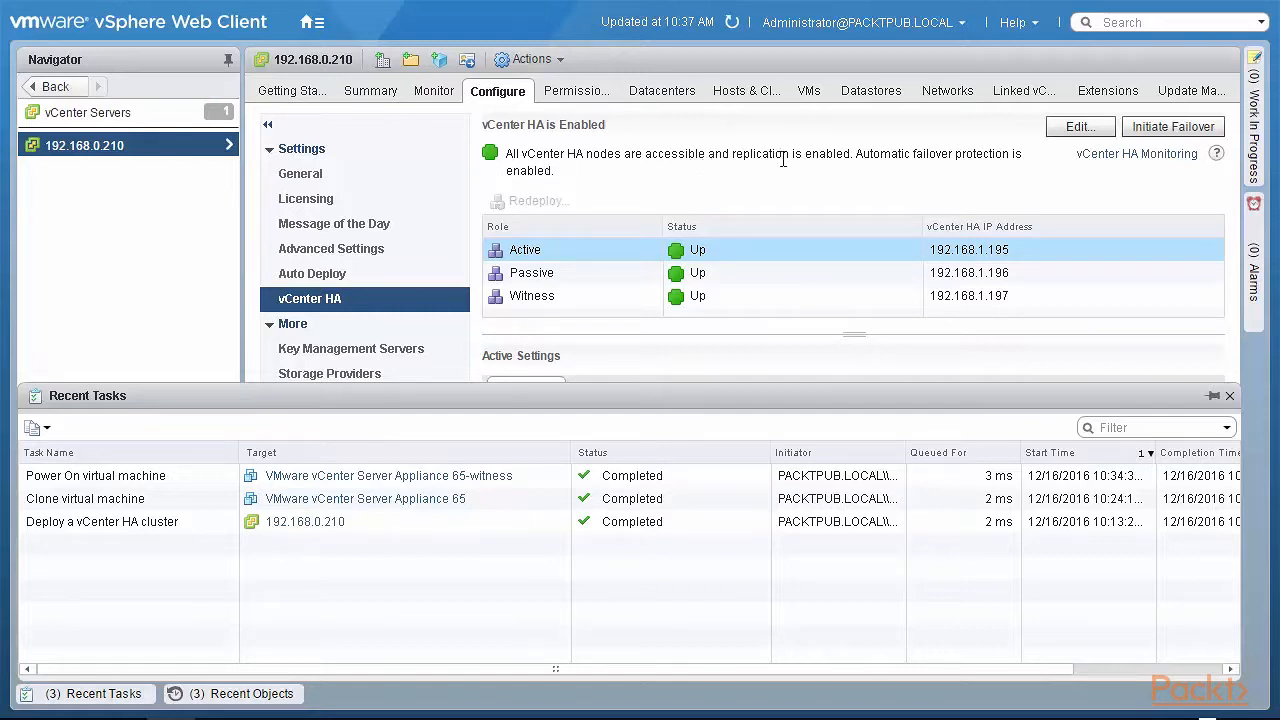
drag(506, 155, 851, 158)
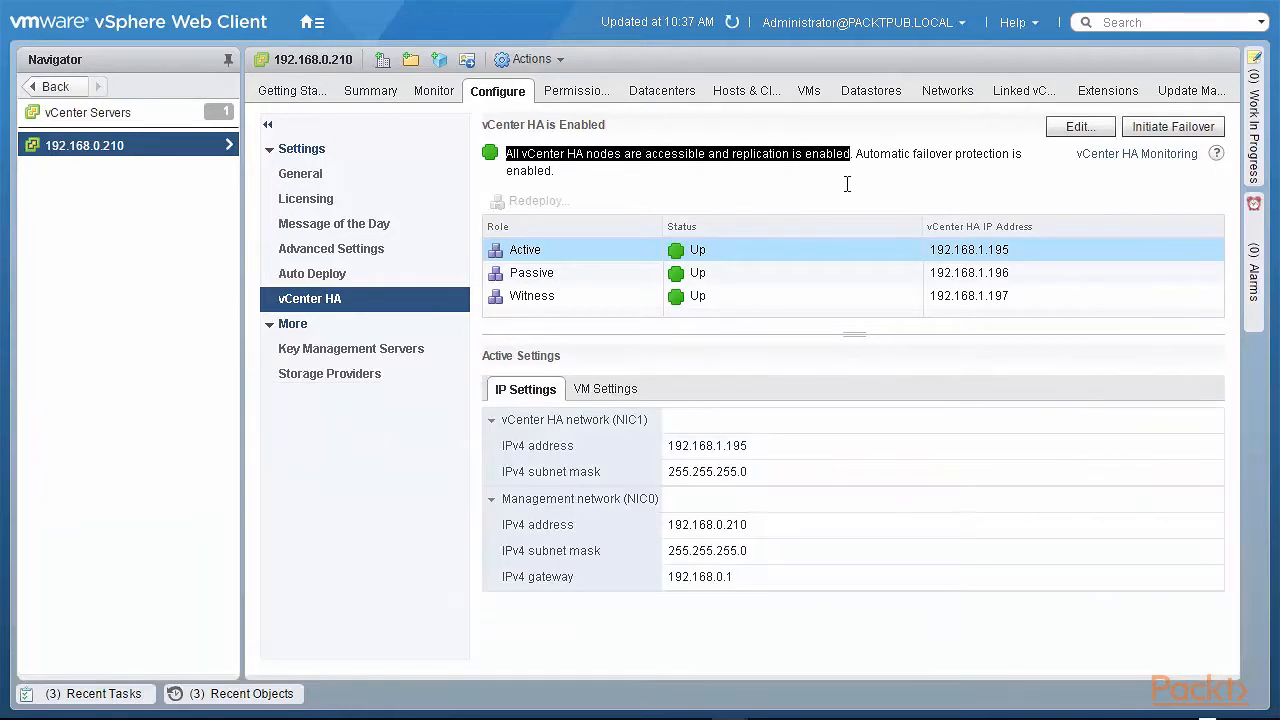
drag(857, 155, 891, 176)
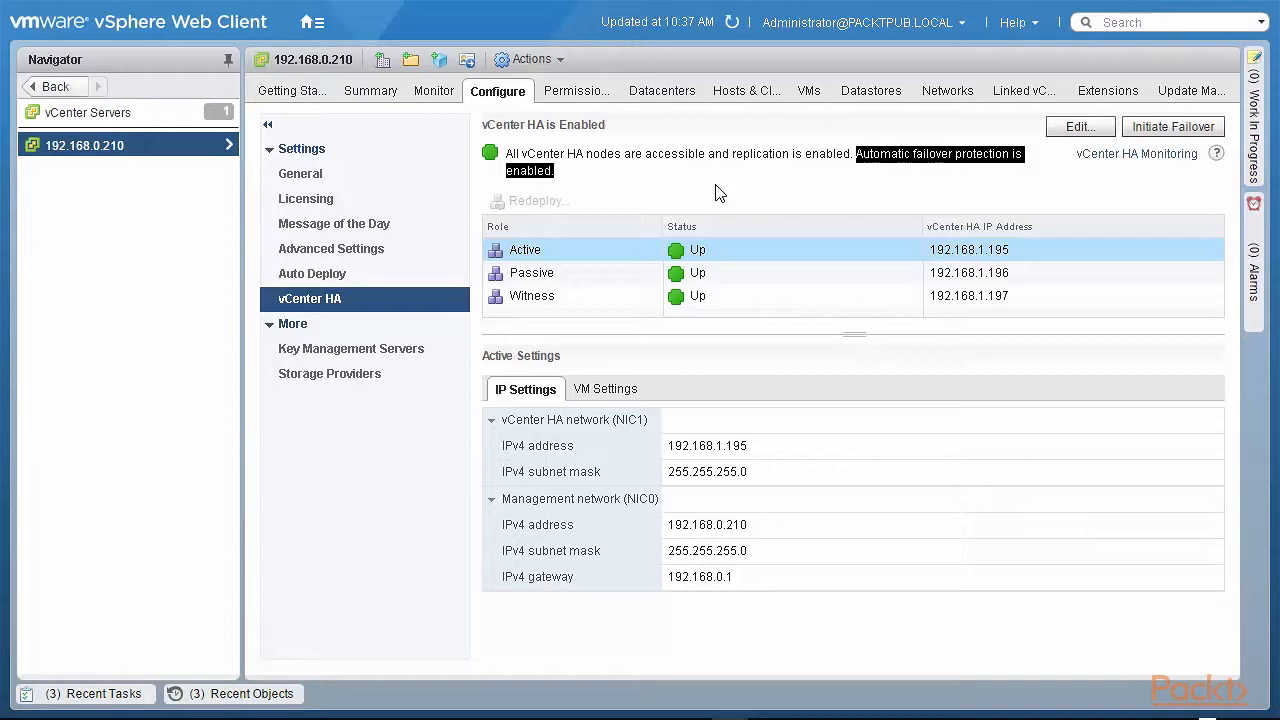
- Clear the text highlight and select the Active node row to show its settings
click(716, 192)
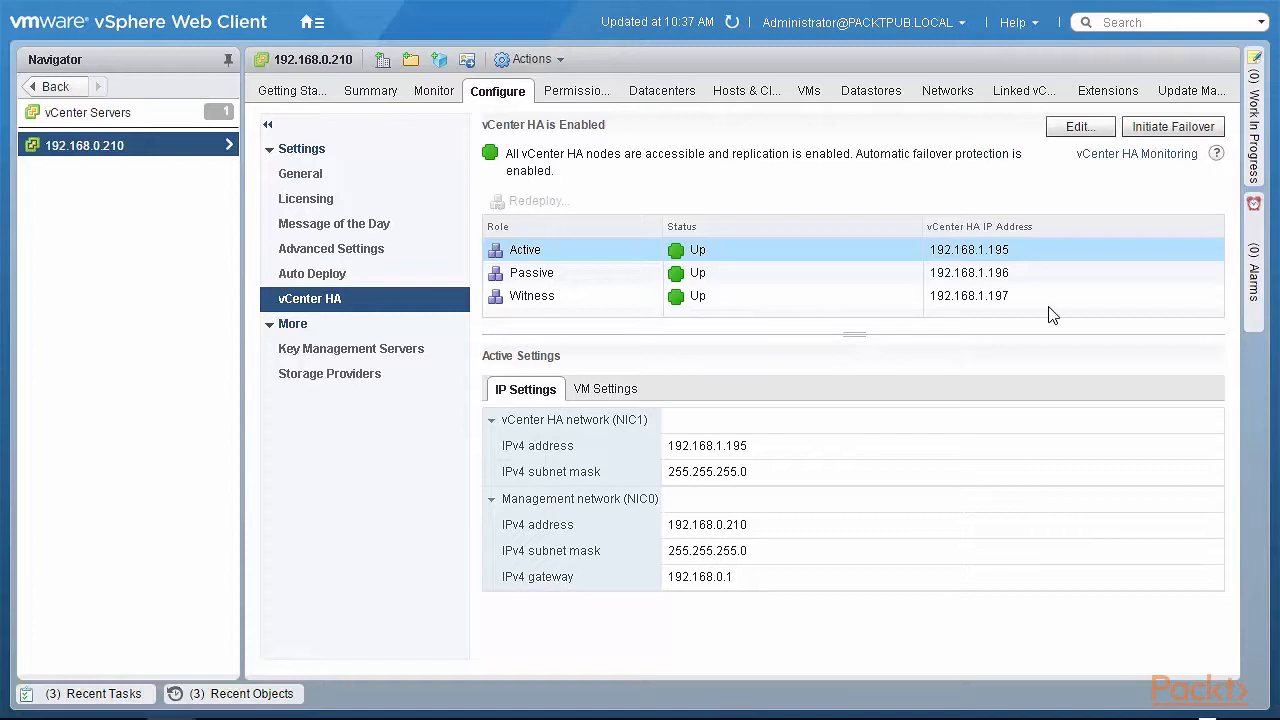
click(1048, 255)
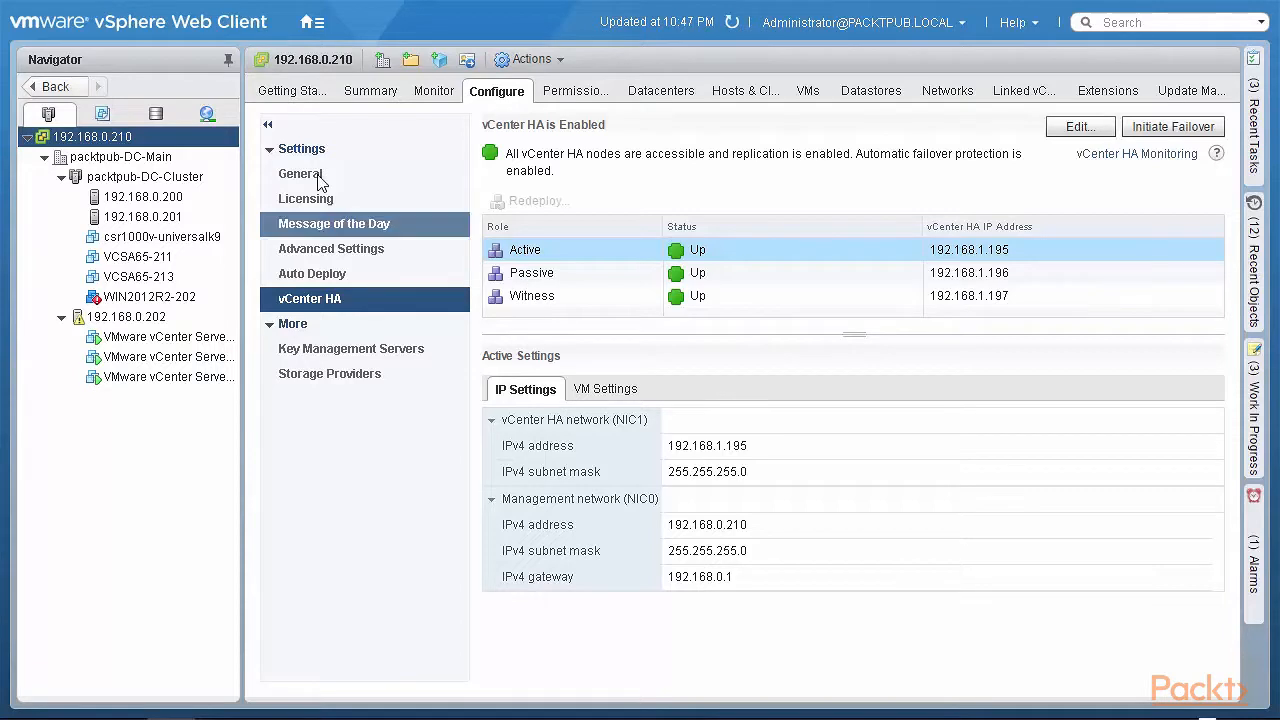
click(172, 141)
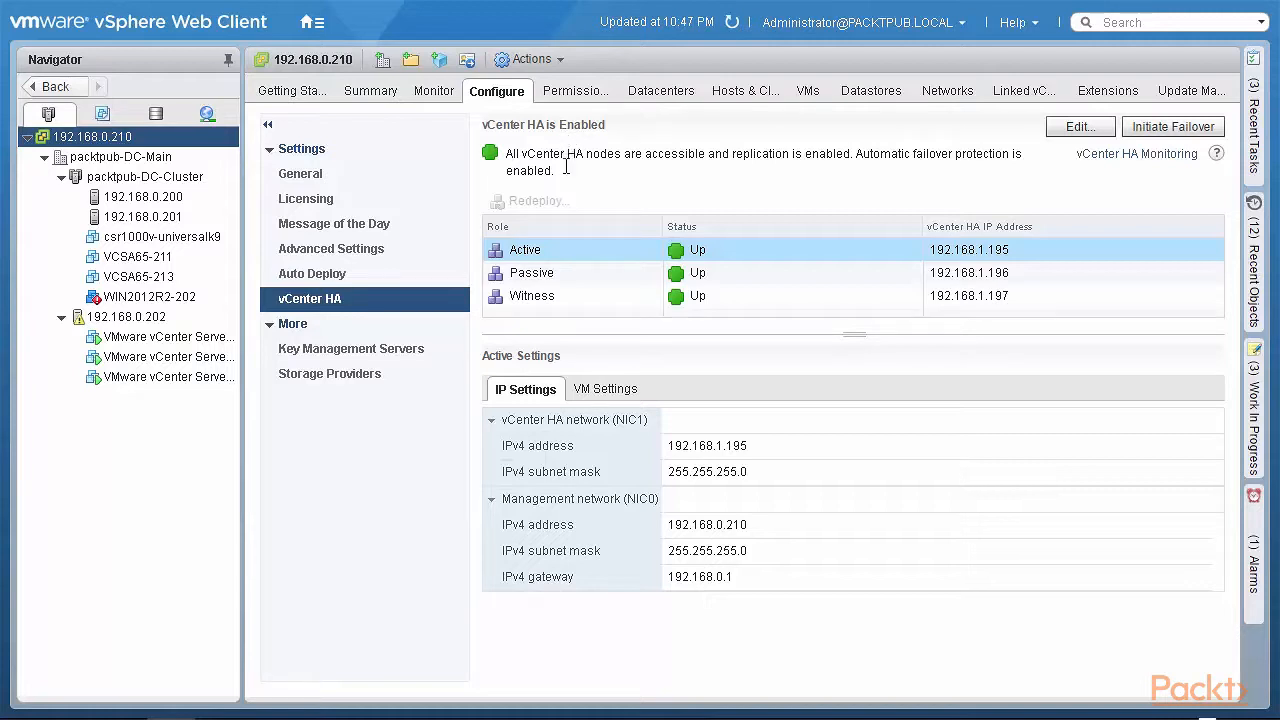
drag(522, 158, 870, 174)
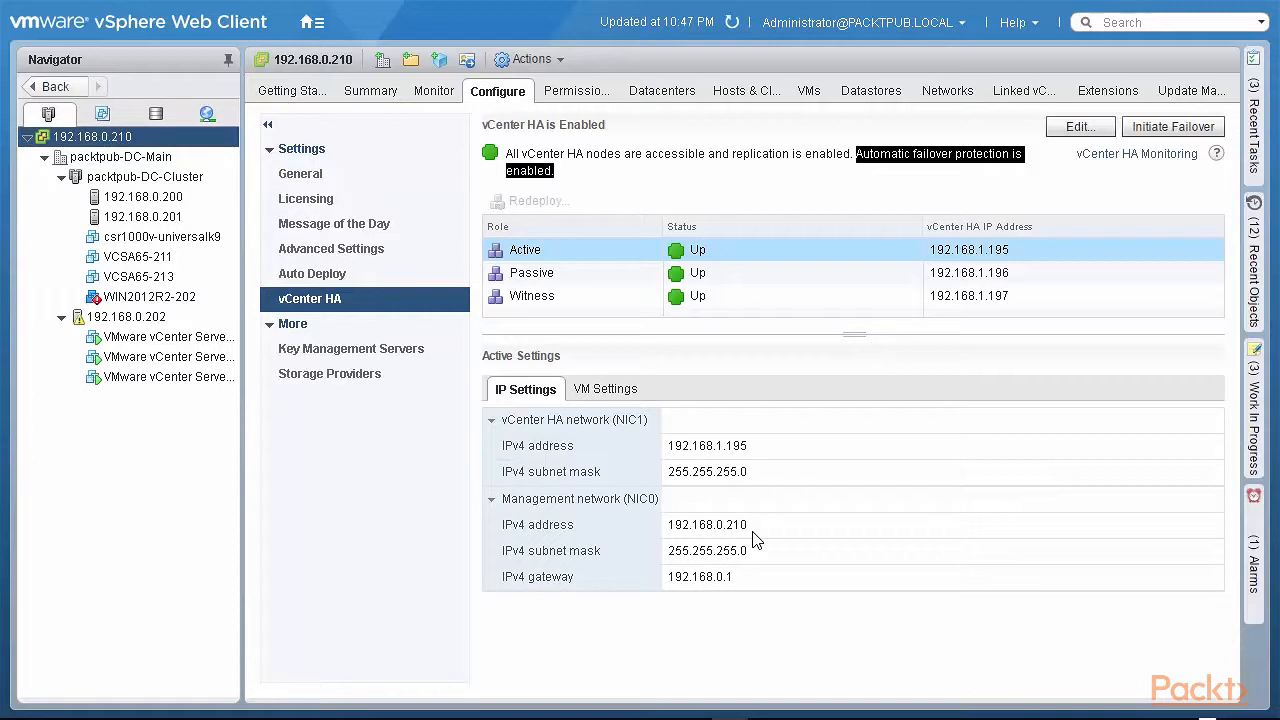
- Show the virtual machine details of the Active node, 192.168.1.195
click(598, 391)
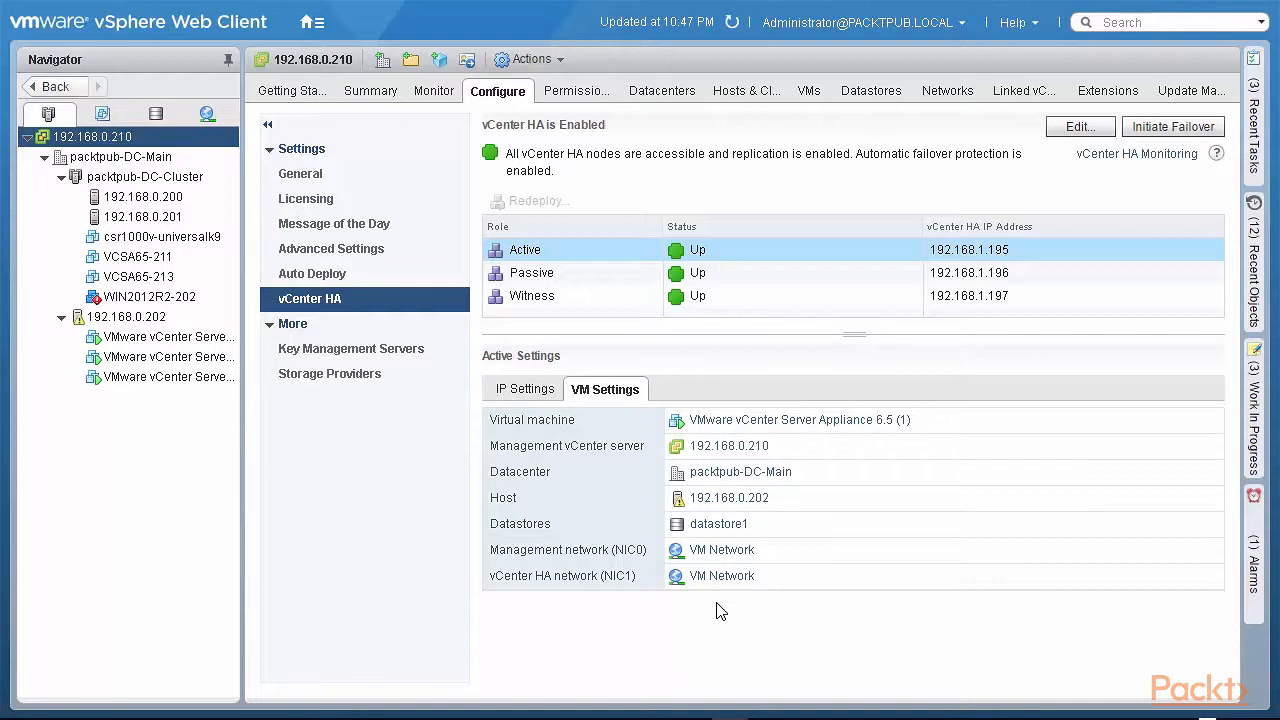
- Check the PostgreSQL replication status under vCenter HA Monitoring, then open Edit on the vCenter HA settings
click(1153, 155)
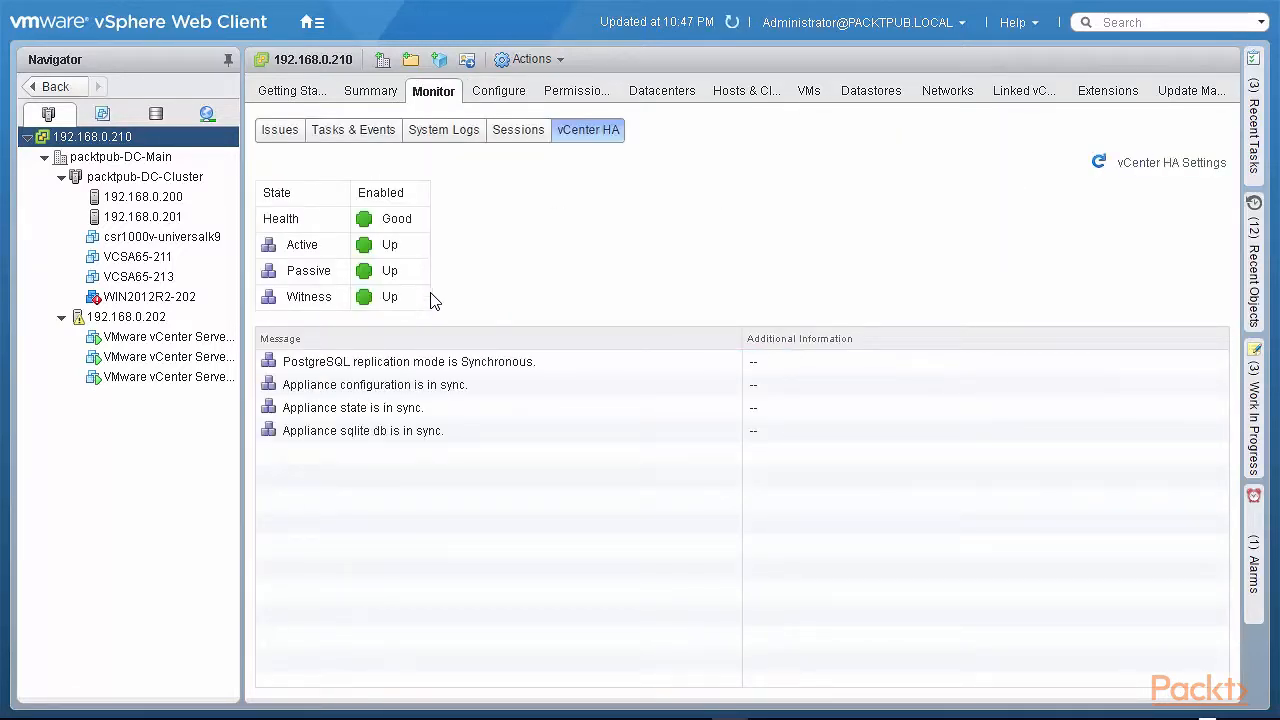
drag(540, 361, 282, 361)
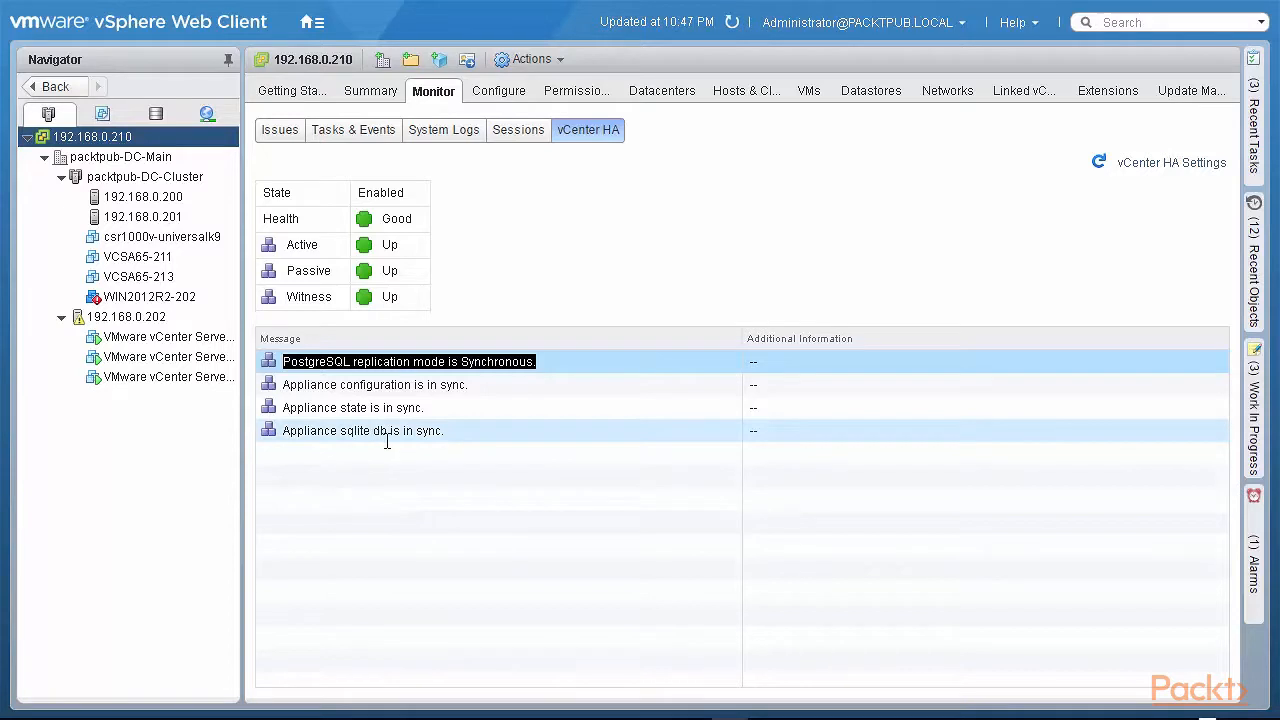
click(1172, 166)
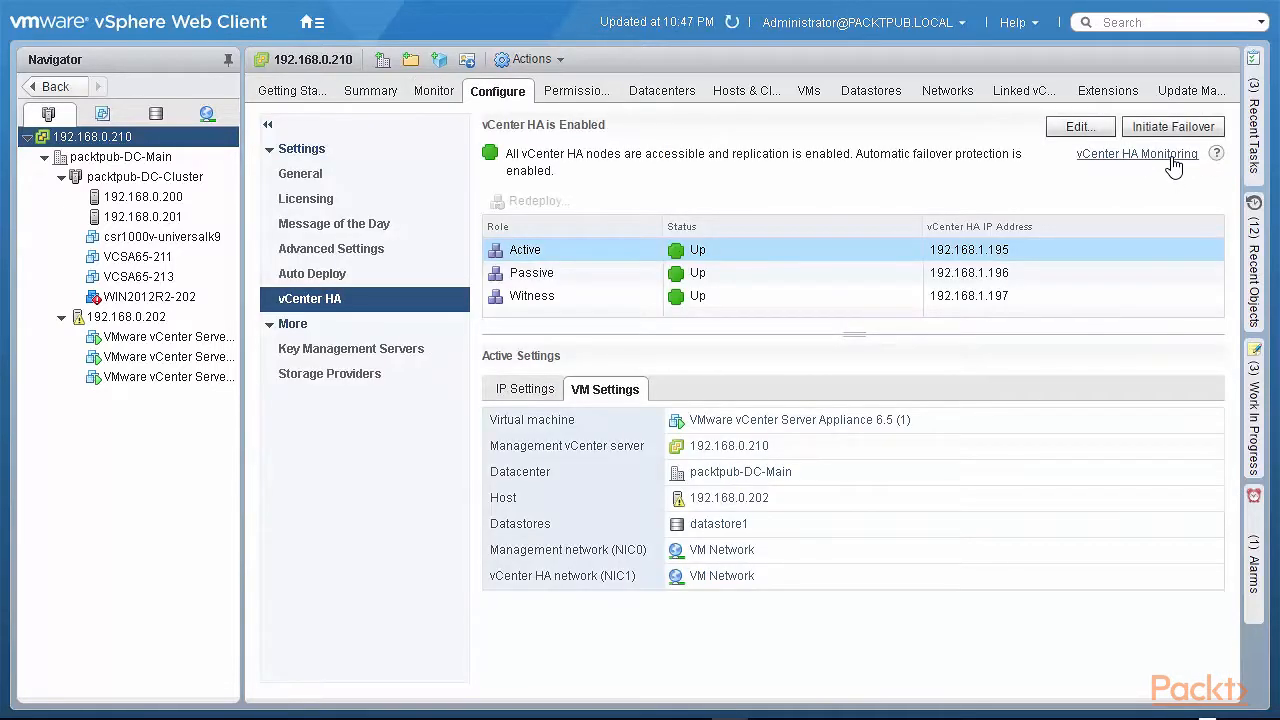
click(1171, 158)
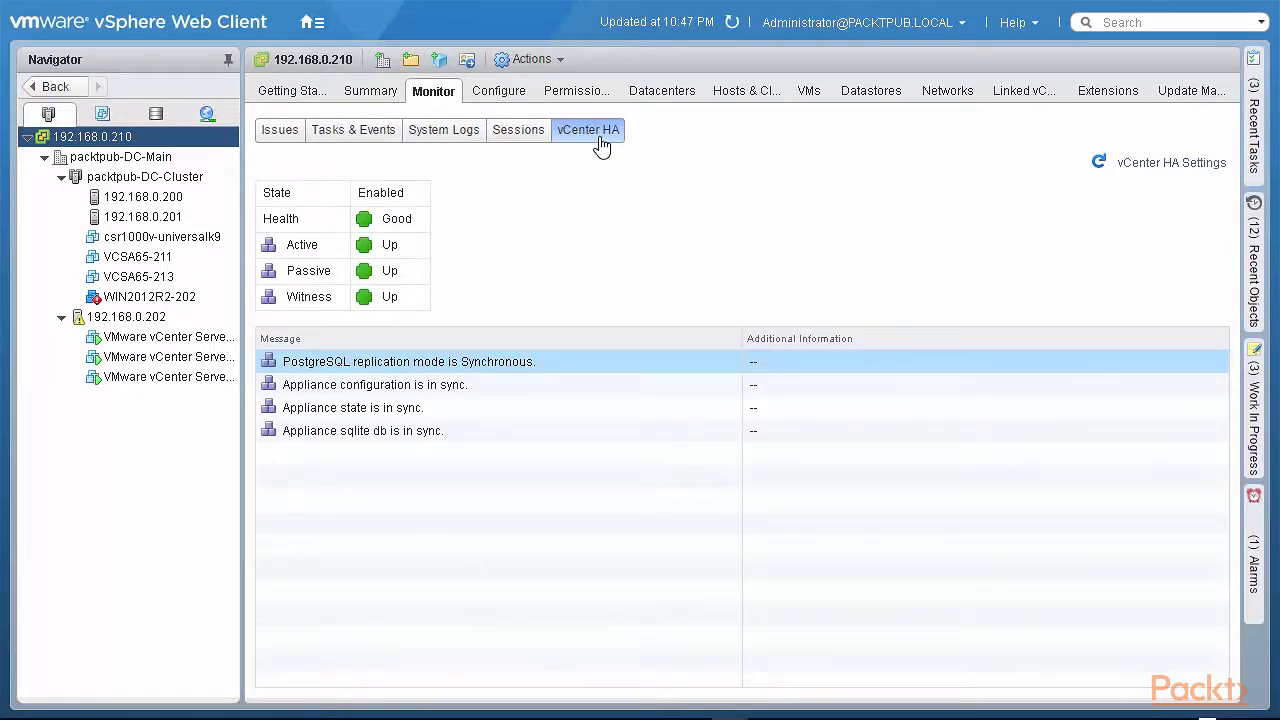
click(1148, 169)
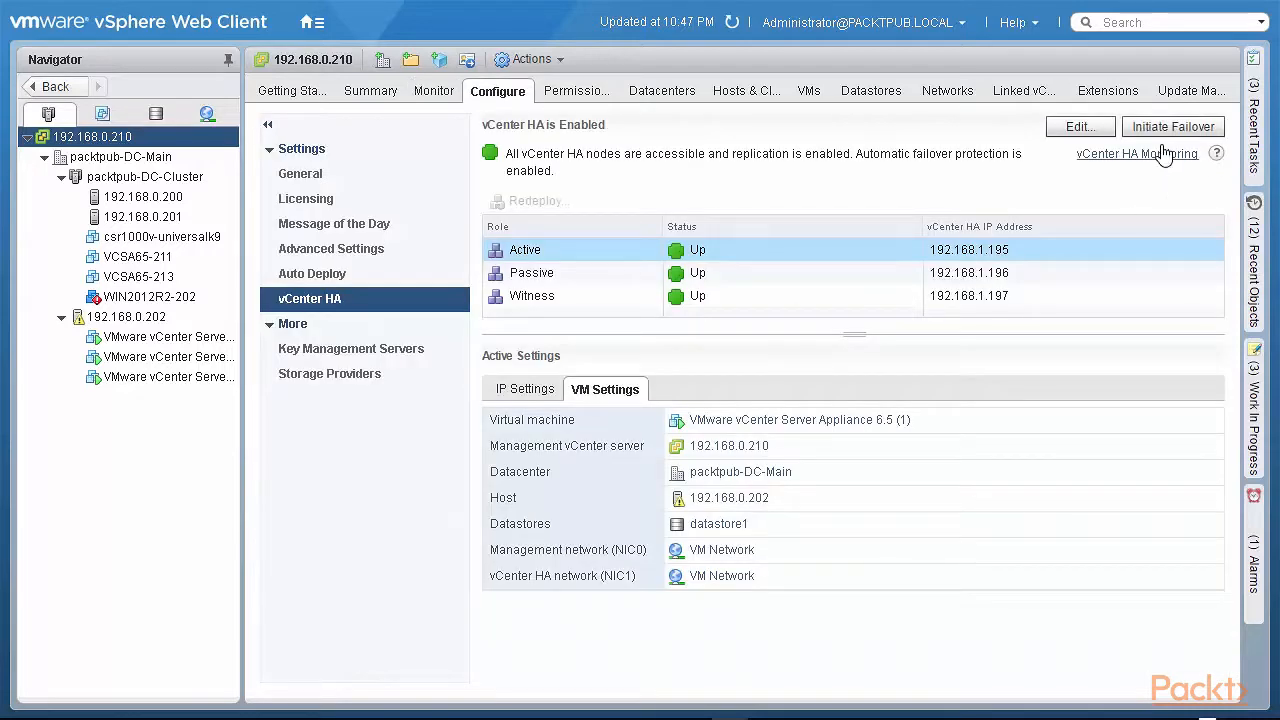
click(1078, 127)
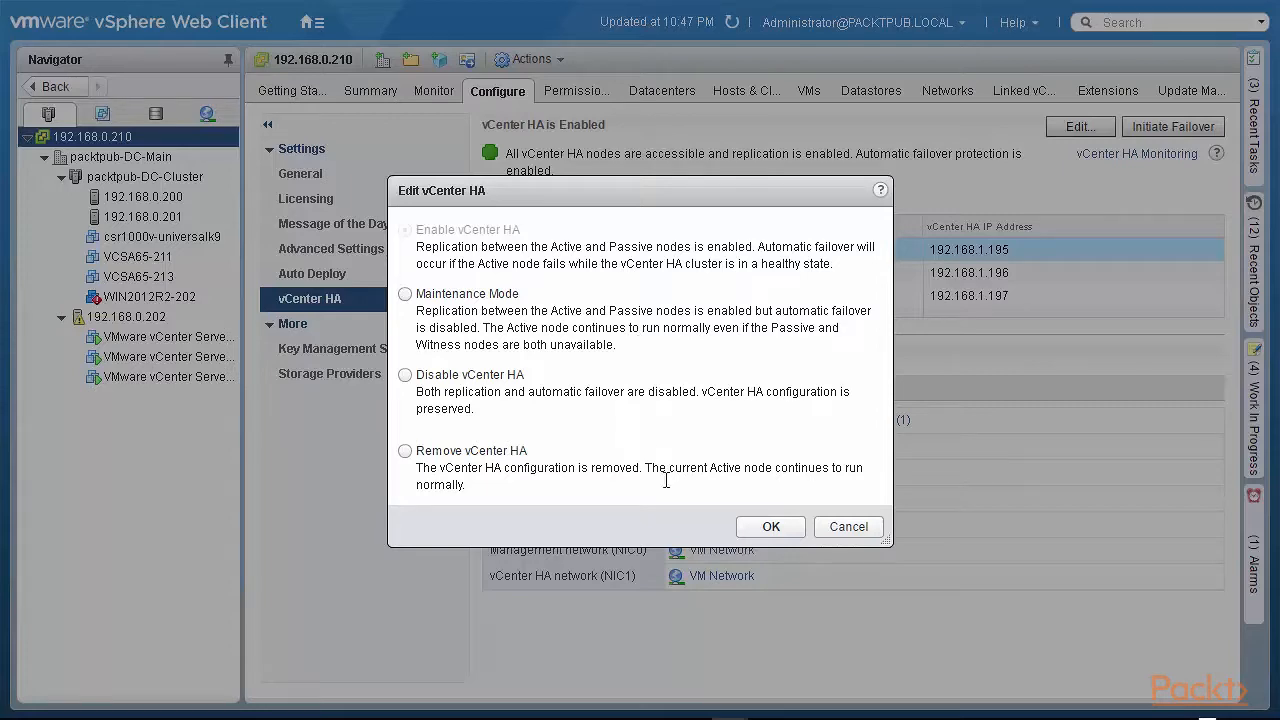
- Cancel the Edit vCenter HA options unchanged and begin a manual vCenter HA failover
click(866, 530)
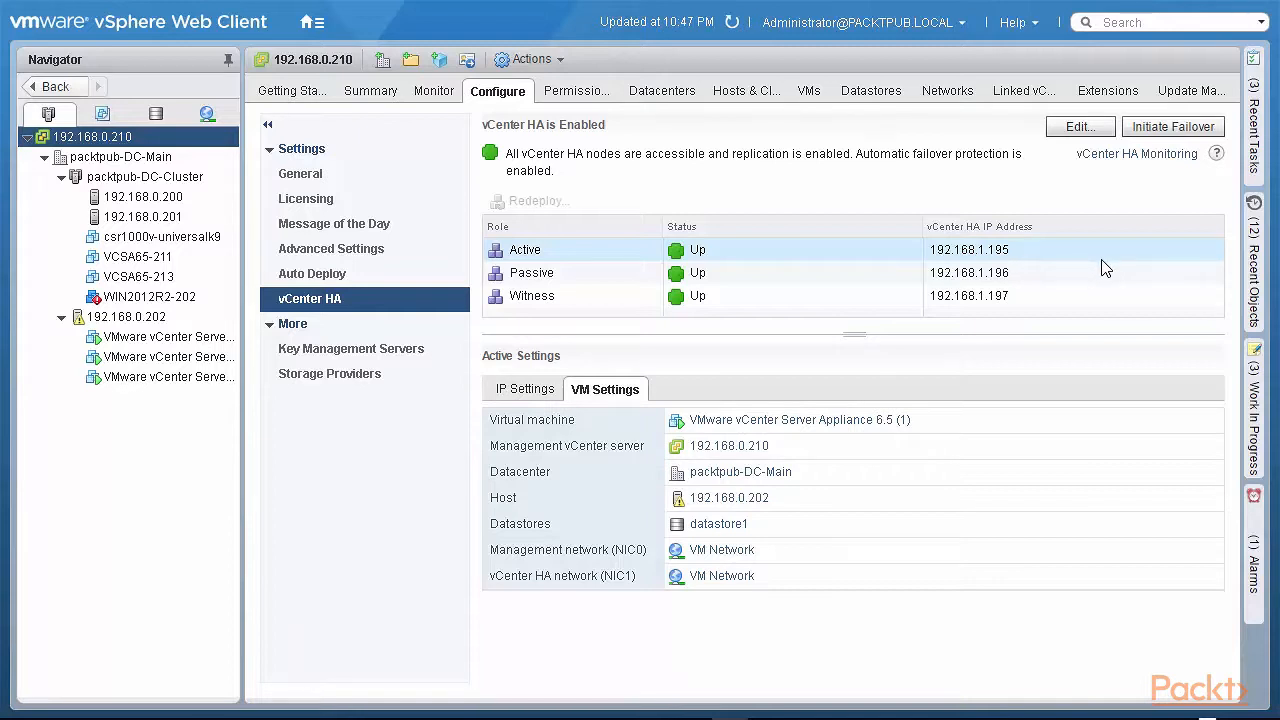
click(1160, 132)
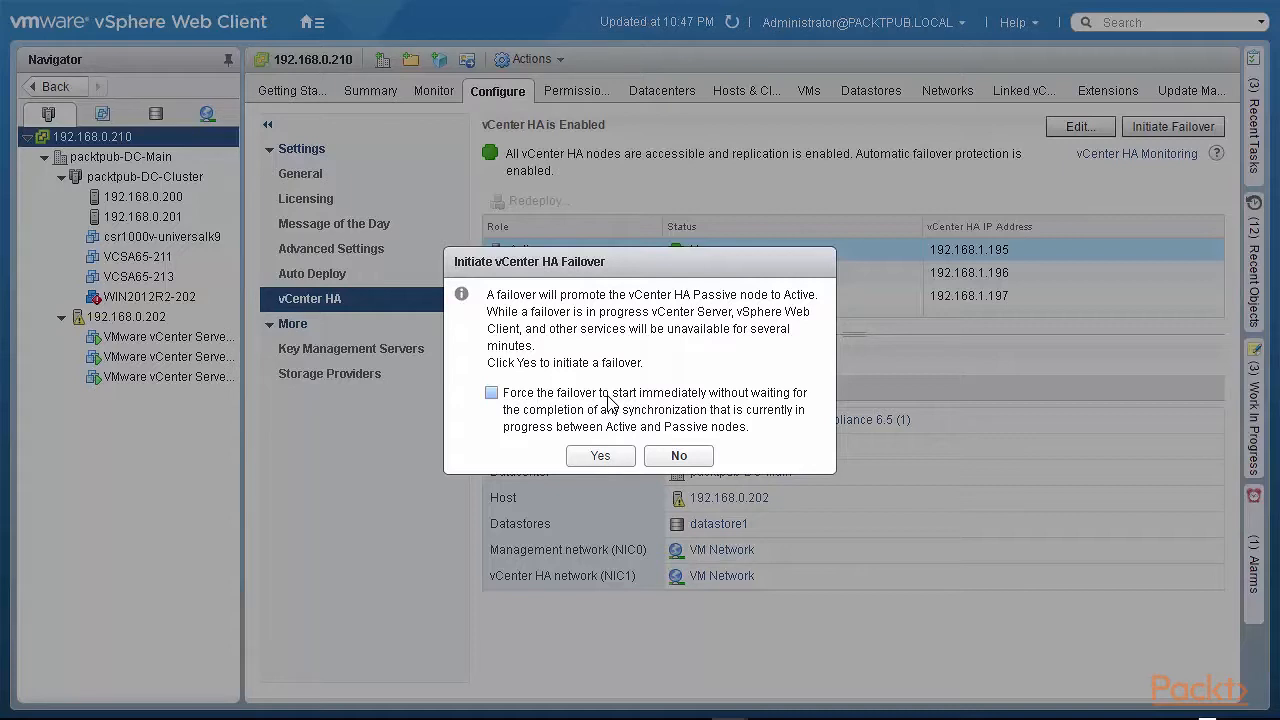
- Confirm promoting the Passive node to Active and follow the failover in Recent Tasks
click(600, 456)
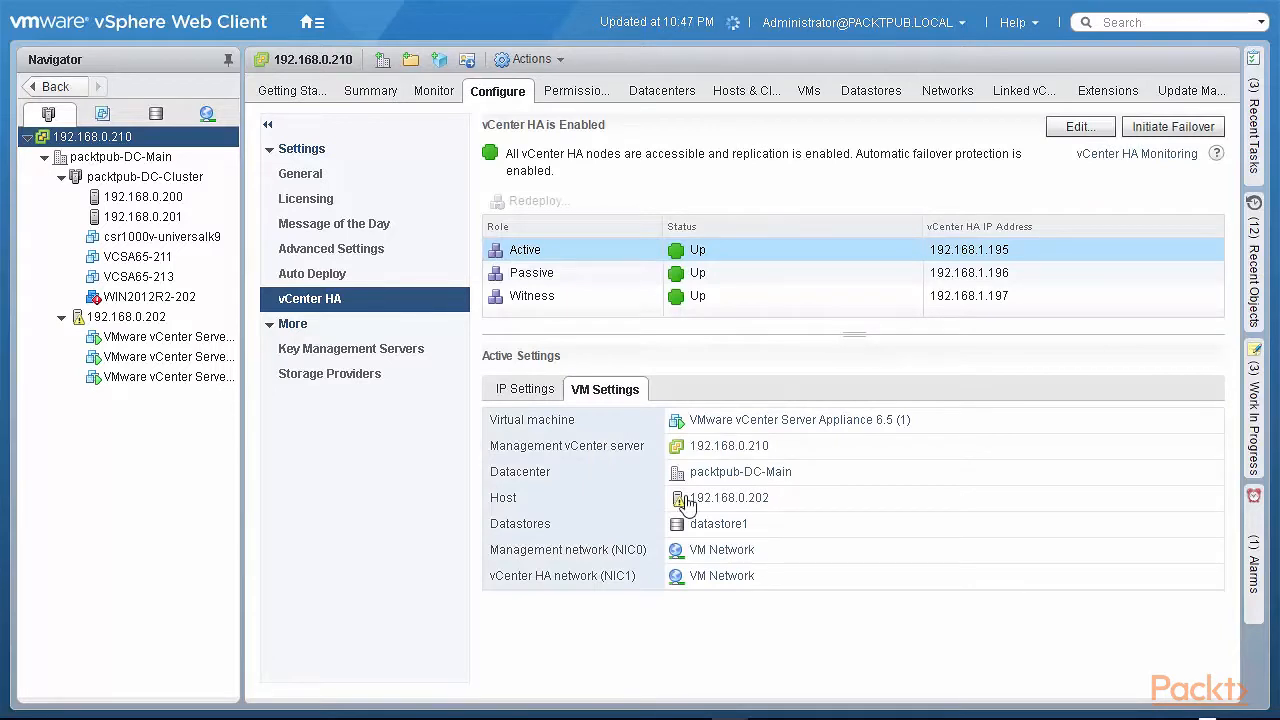
click(1254, 125)
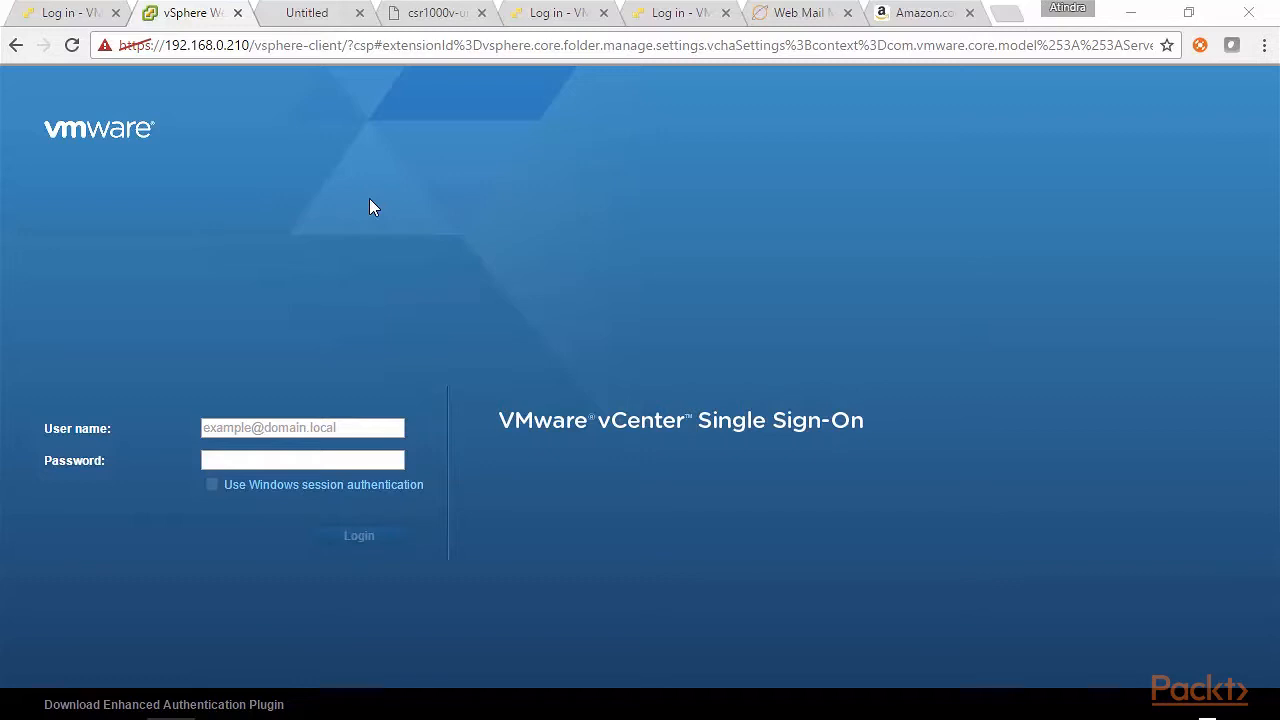
- Log back in with the administrator account name and password after the failover
click(277, 420)
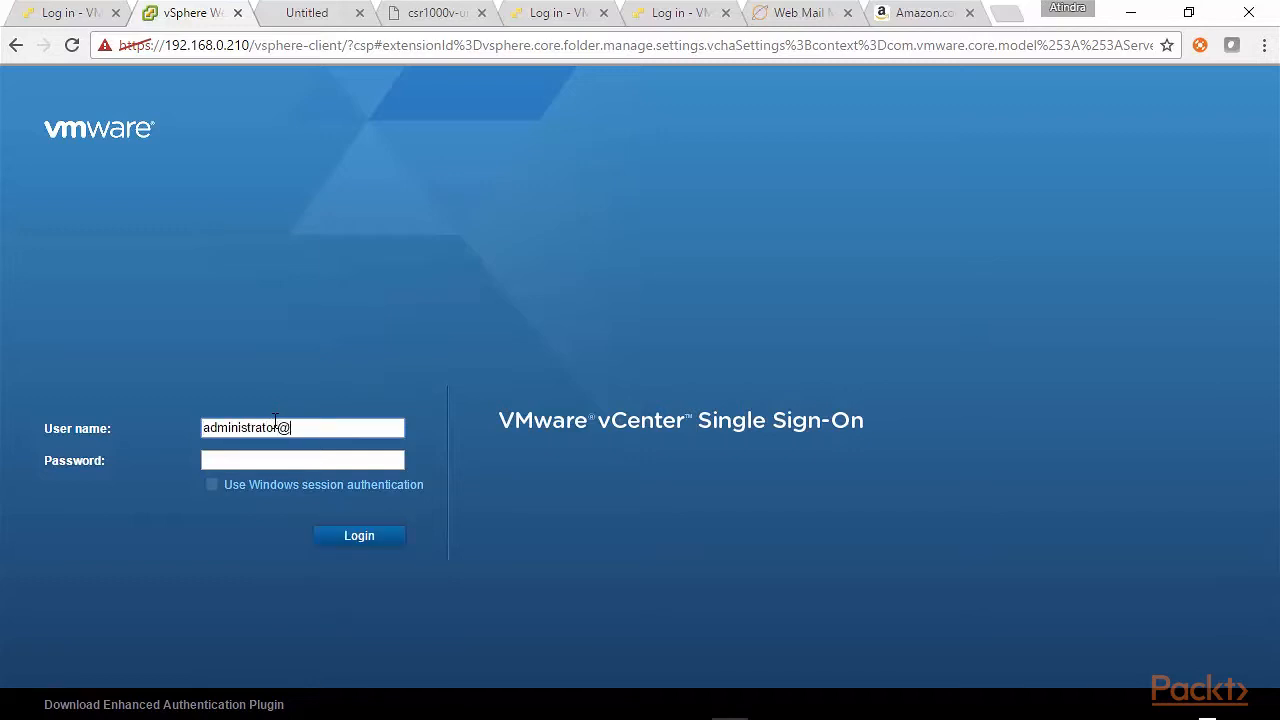
key(Tab)
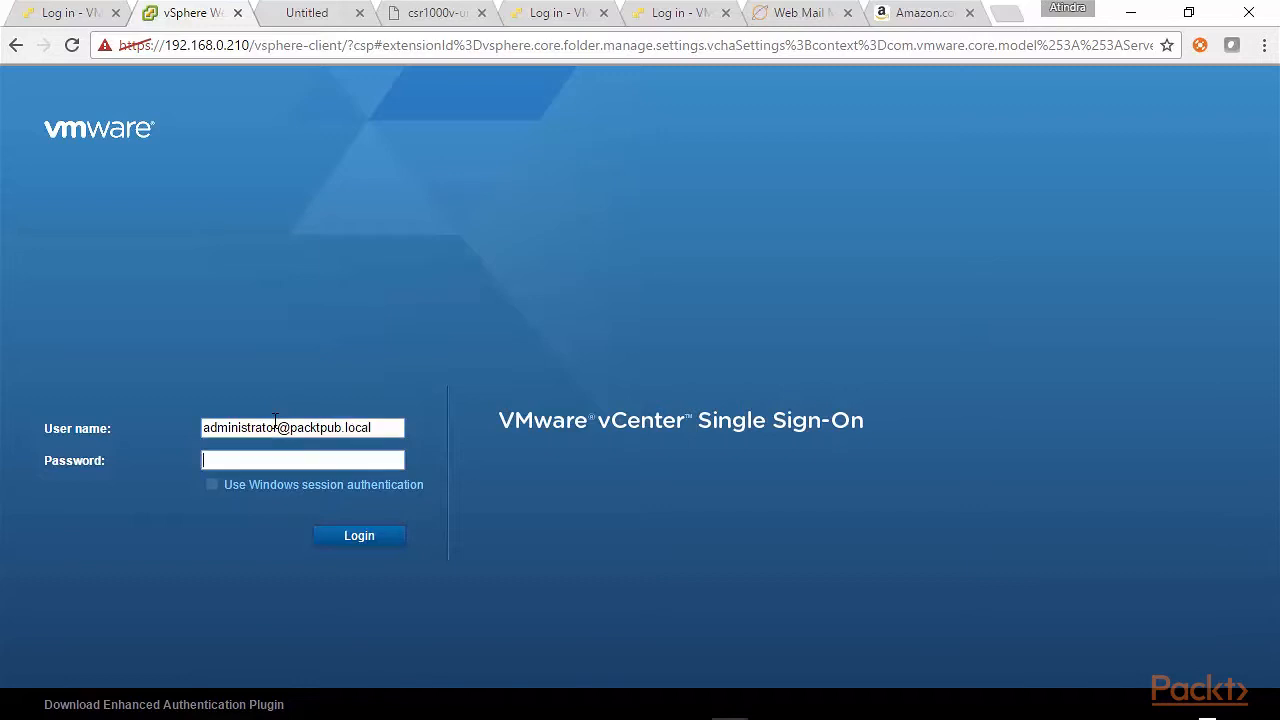
click(360, 551)
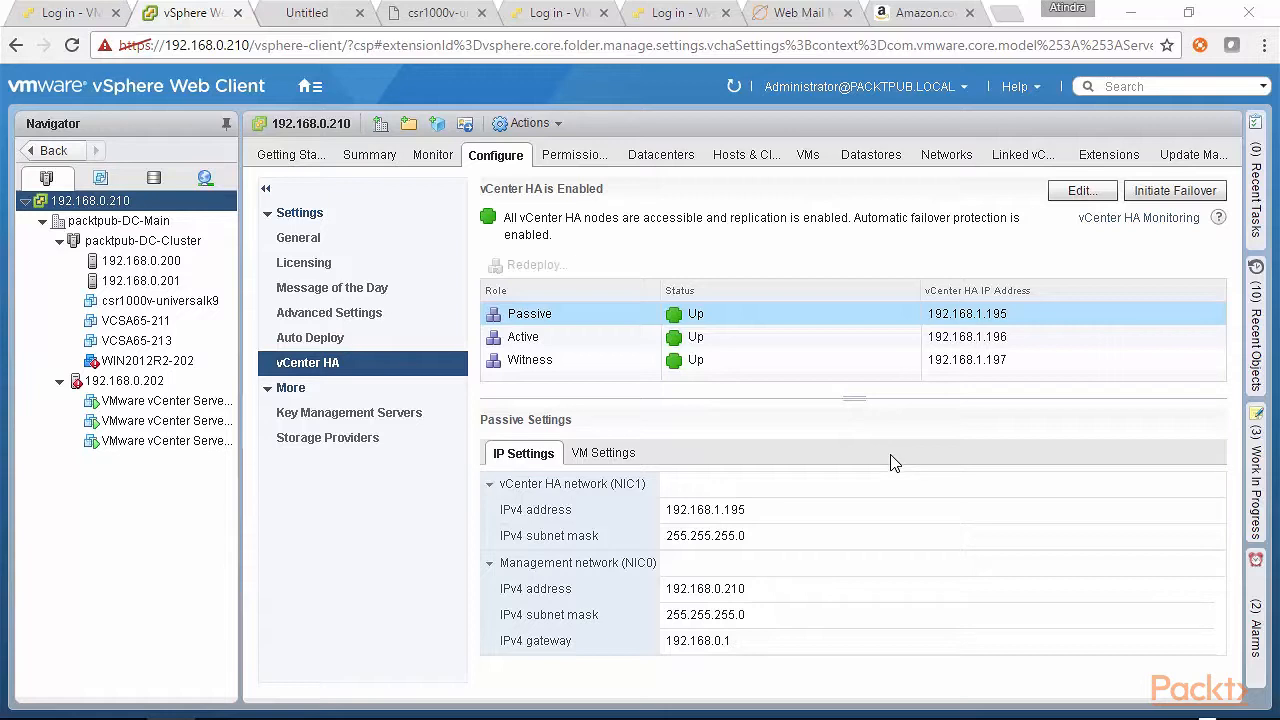
- Choose Remove vCenter HA in the Edit vCenter HA dialog and confirm with OK
click(1079, 194)
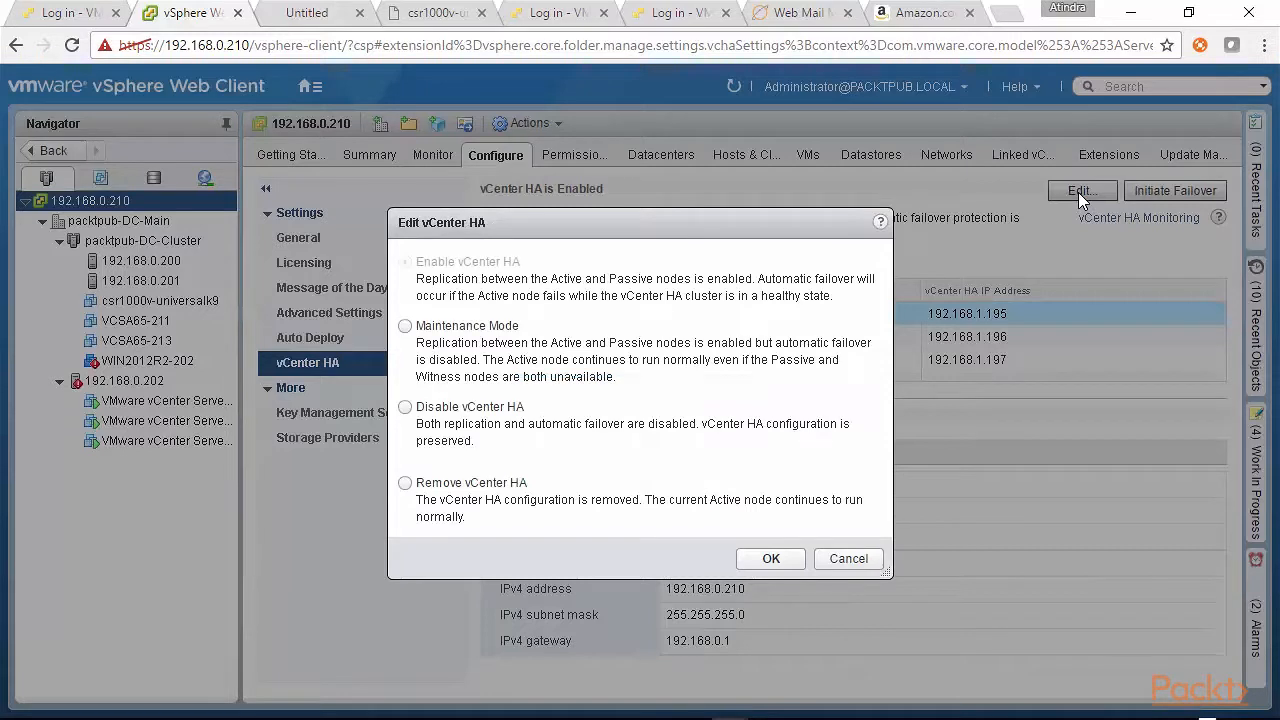
click(405, 483)
click(762, 556)
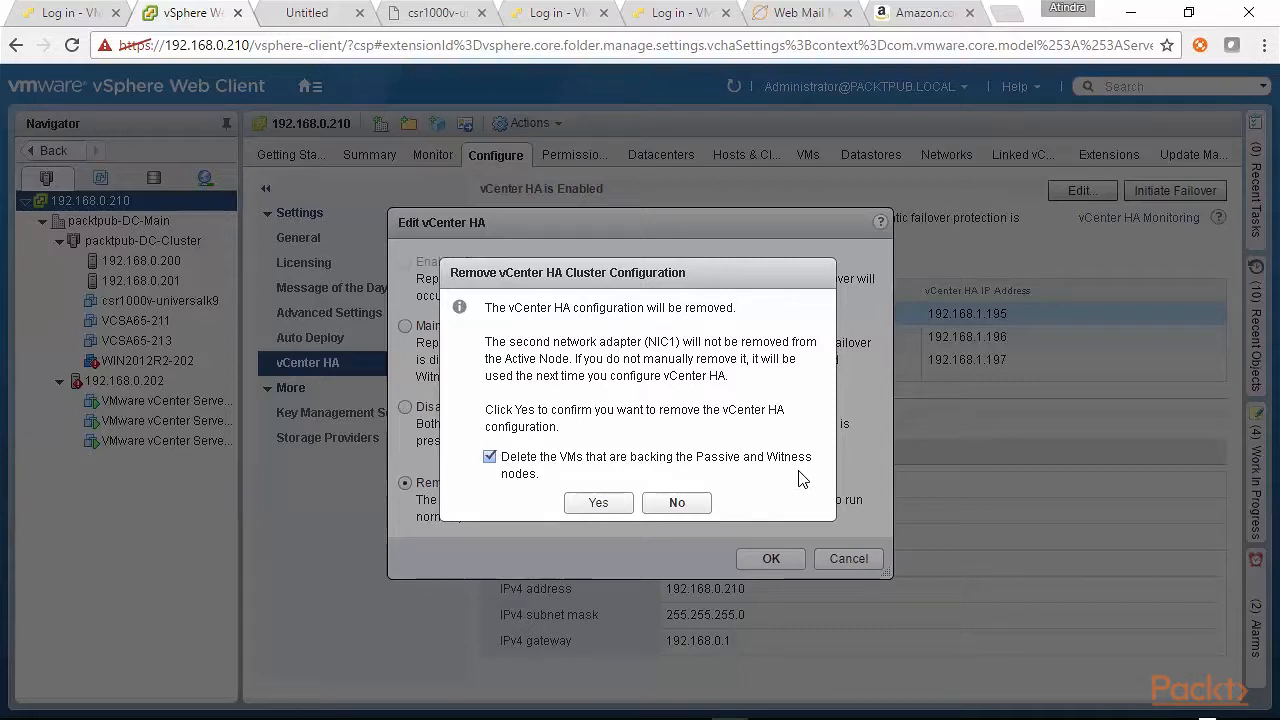
- Keep the Passive and Witness VMs, confirm the removal, and watch the Destroy vCenter HA cluster task complete
click(489, 457)
click(598, 502)
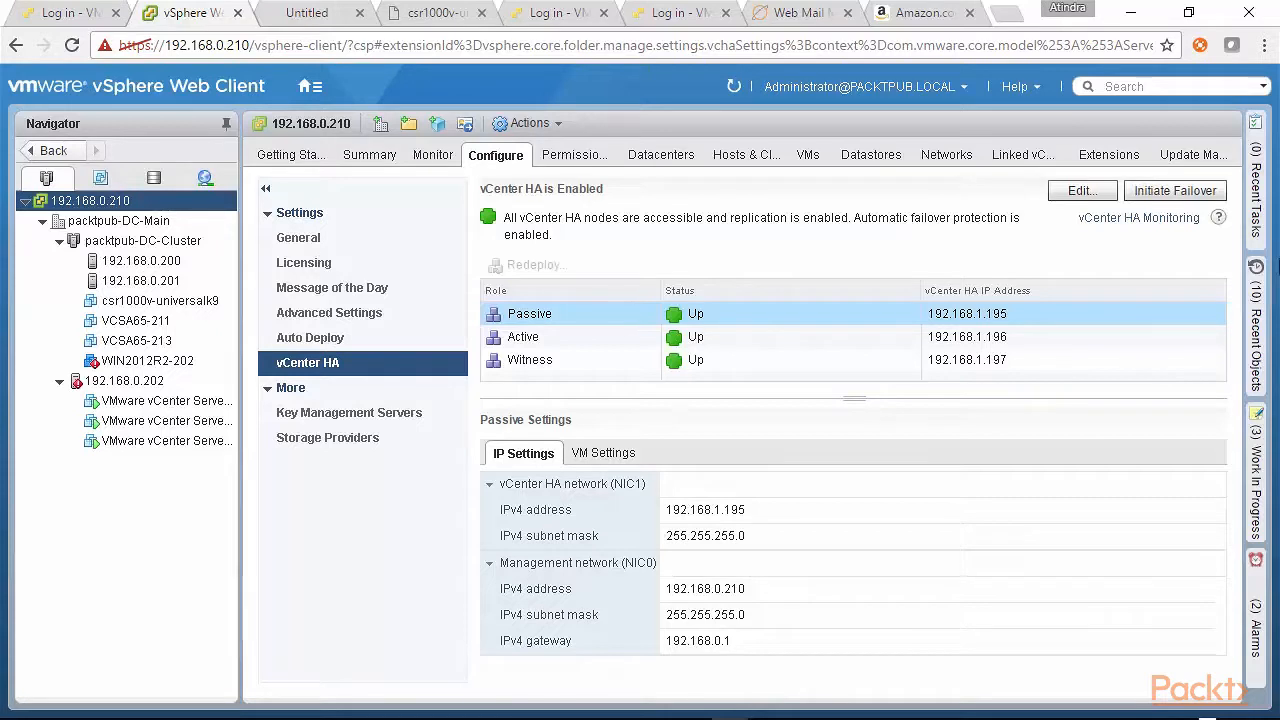
click(1262, 228)
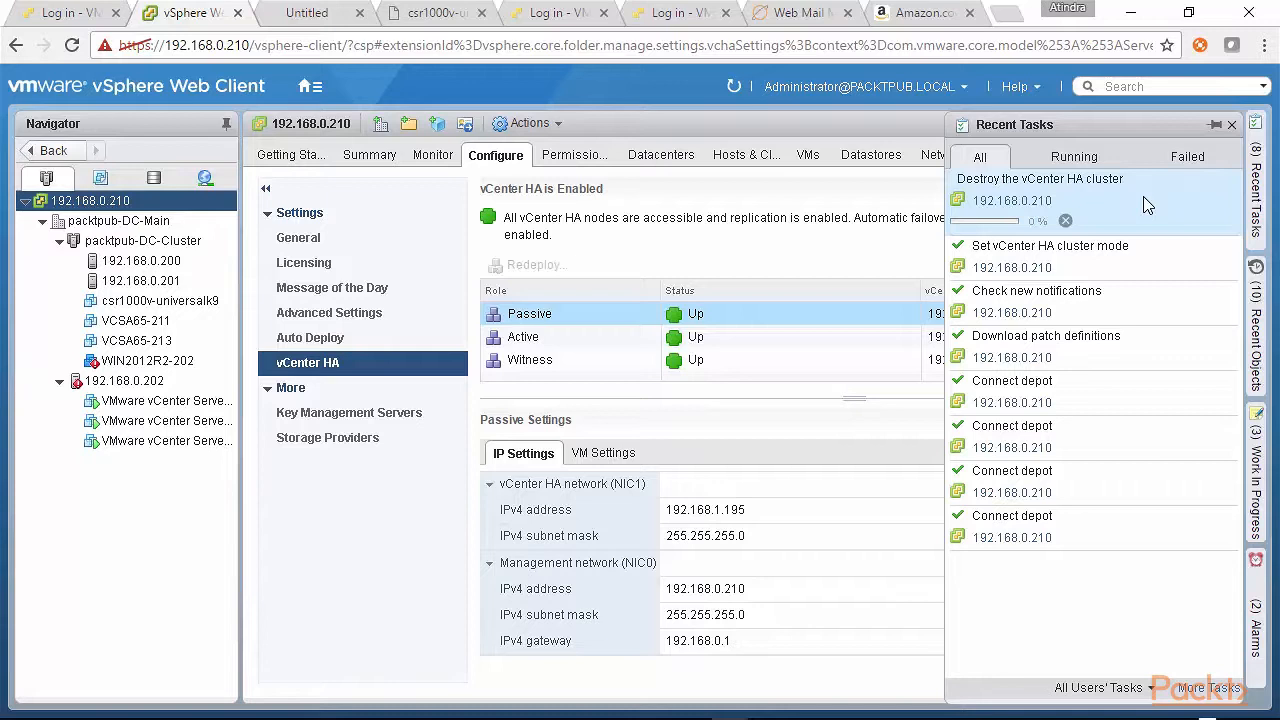
key(F11)
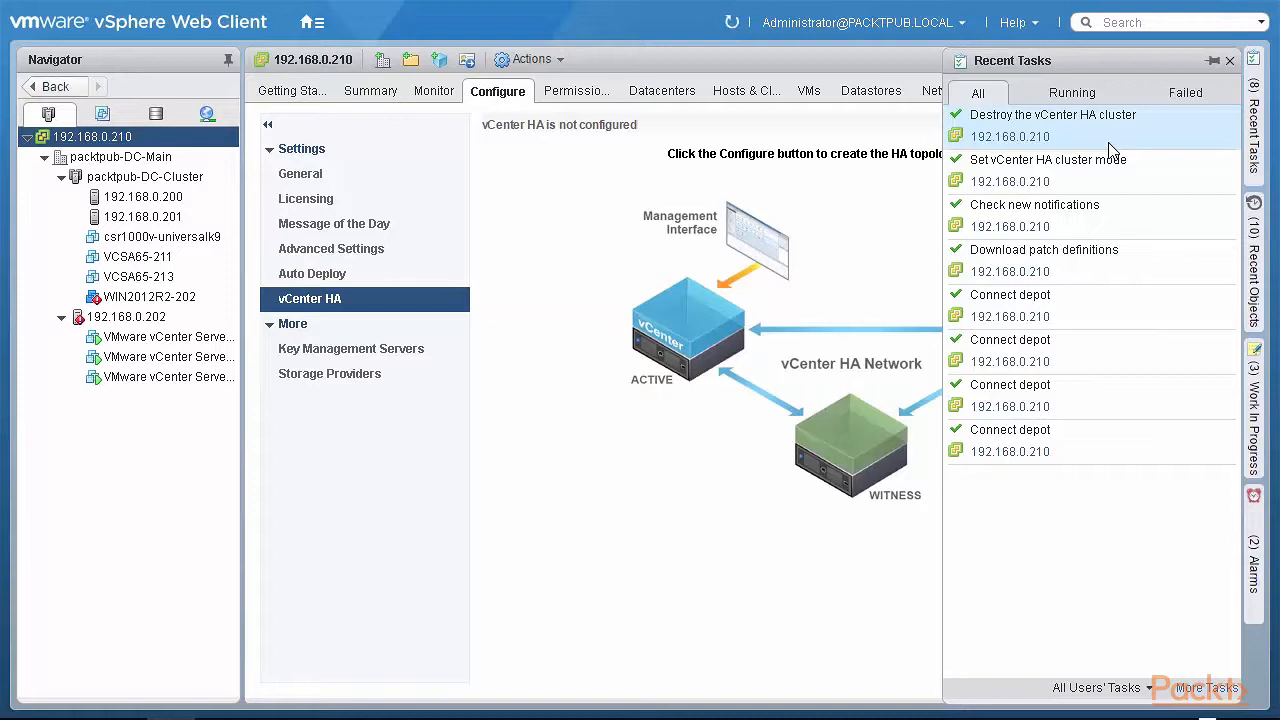
click(619, 455)
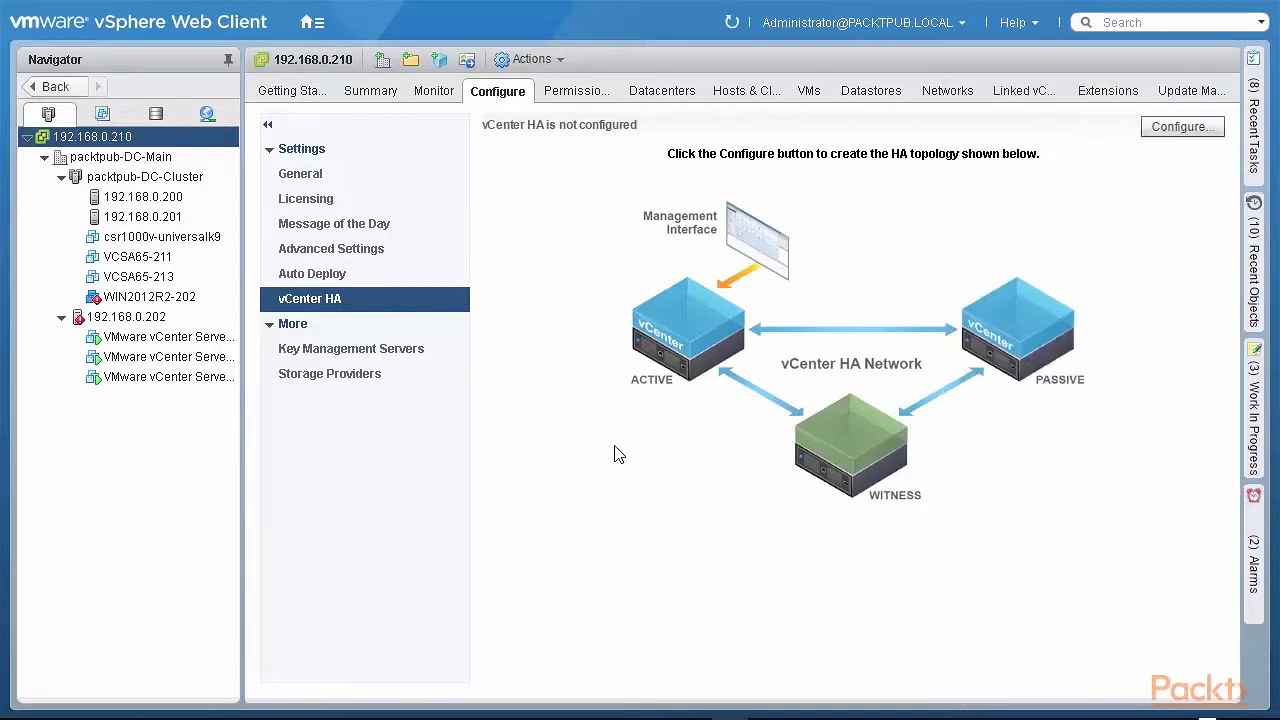